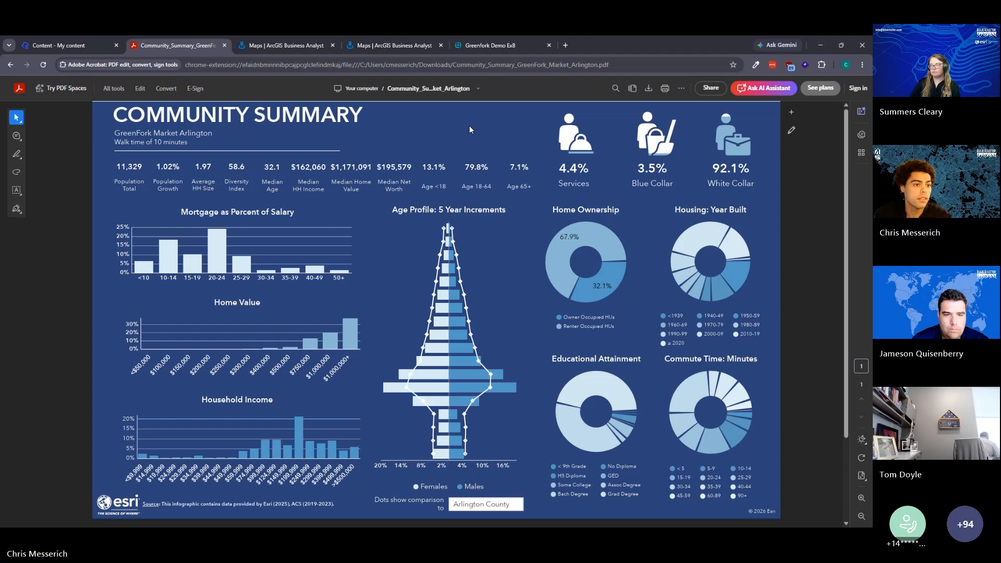
Switch to the ArcGIS Business Analyst map and browse all personal content among the web maps and layers available to add.
left_click(299, 46)
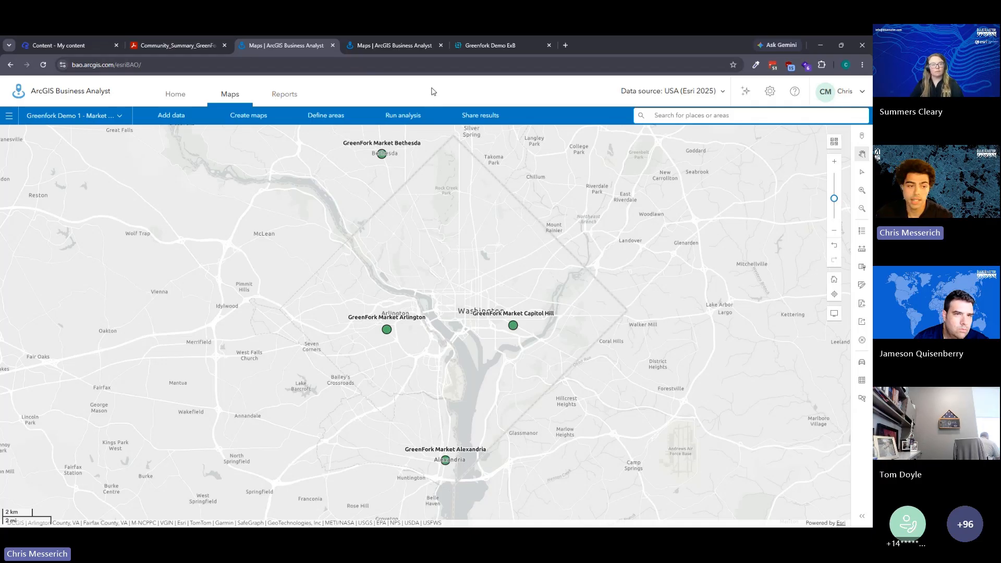
left_click(176, 117)
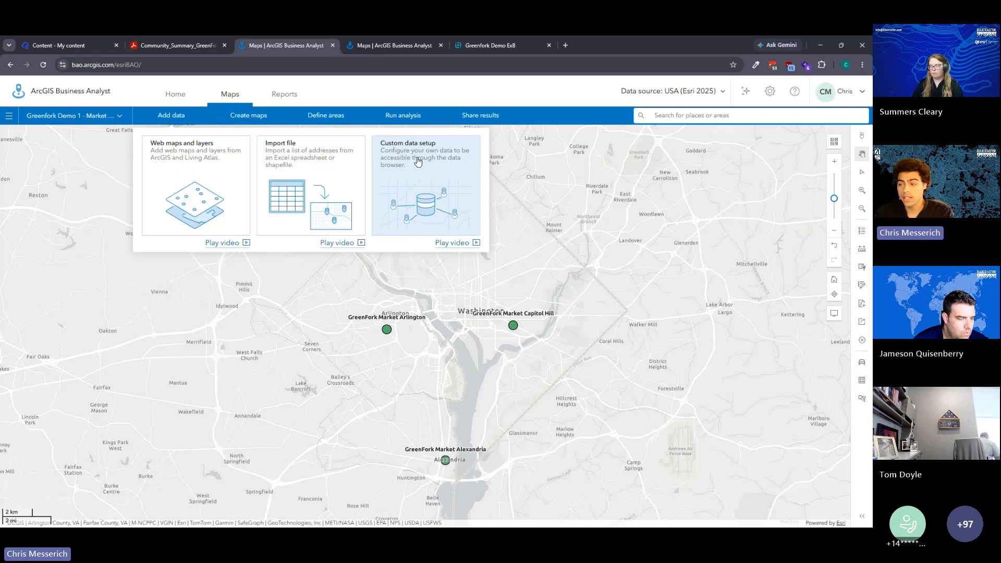
left_click(226, 152)
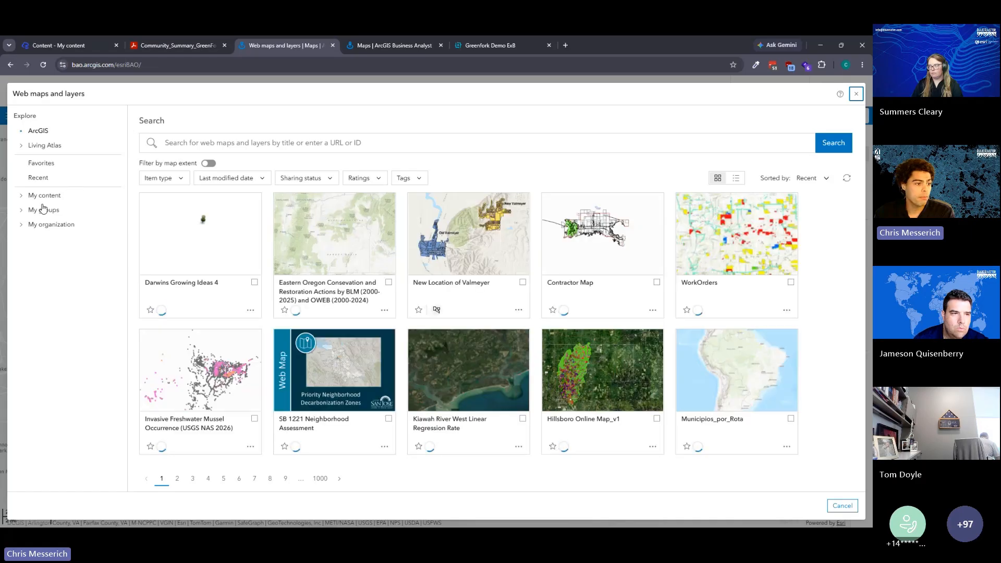
left_click(24, 195)
left_click(73, 211)
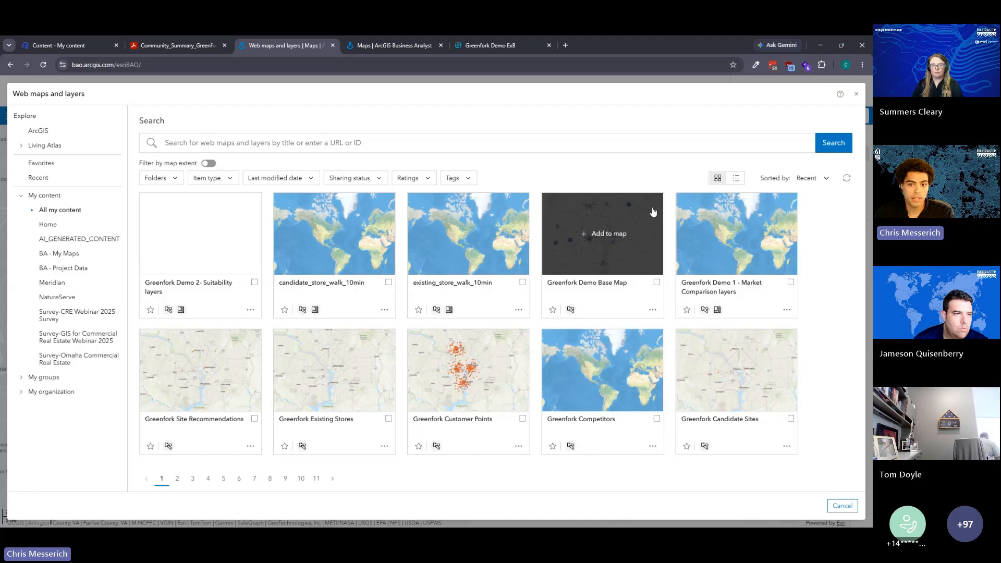
left_click(856, 94)
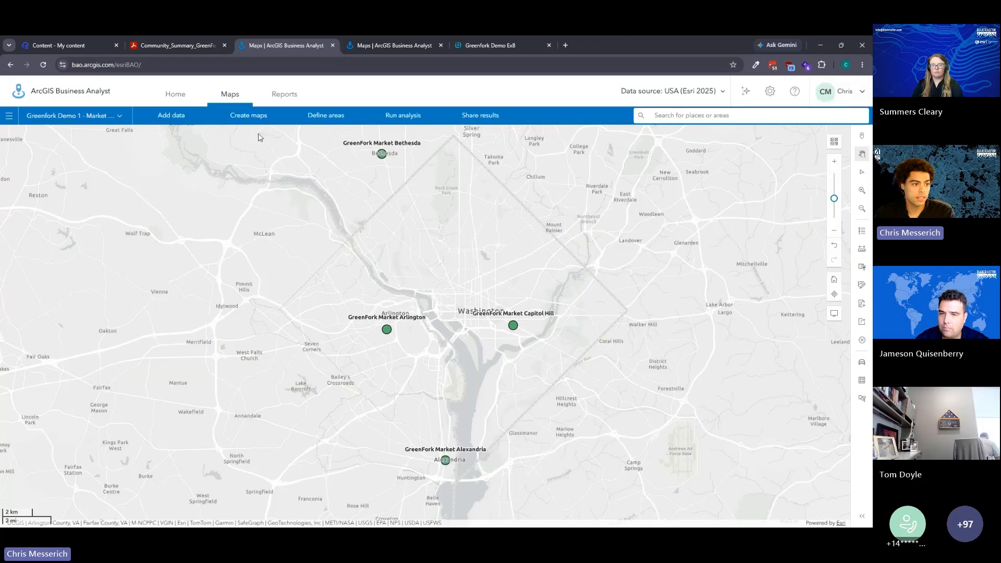
Show the current project's contents and expand the Greenfork Demo Base Map layers under Web maps and layers.
left_click(120, 116)
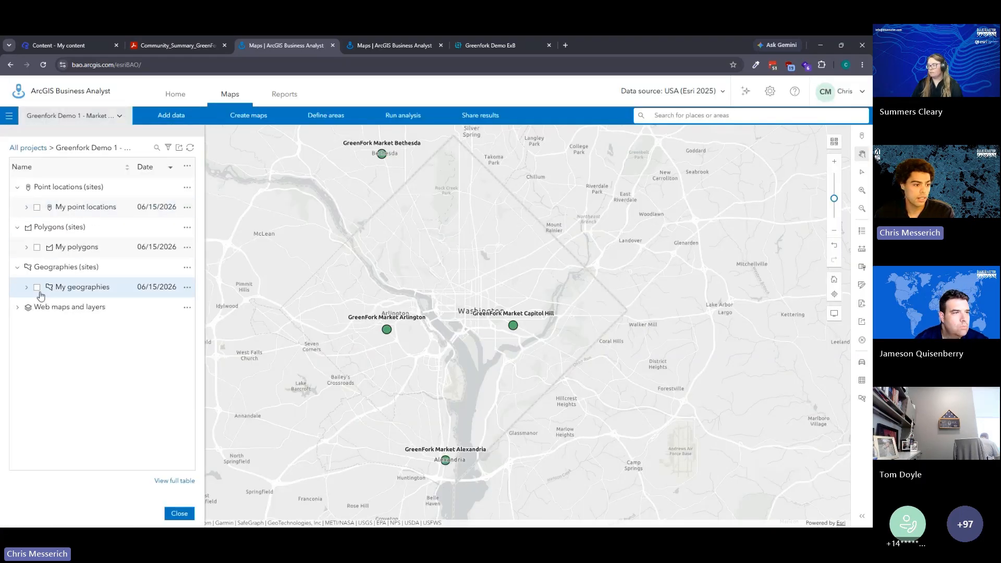
left_click(17, 307)
left_click(36, 327)
left_click(26, 327)
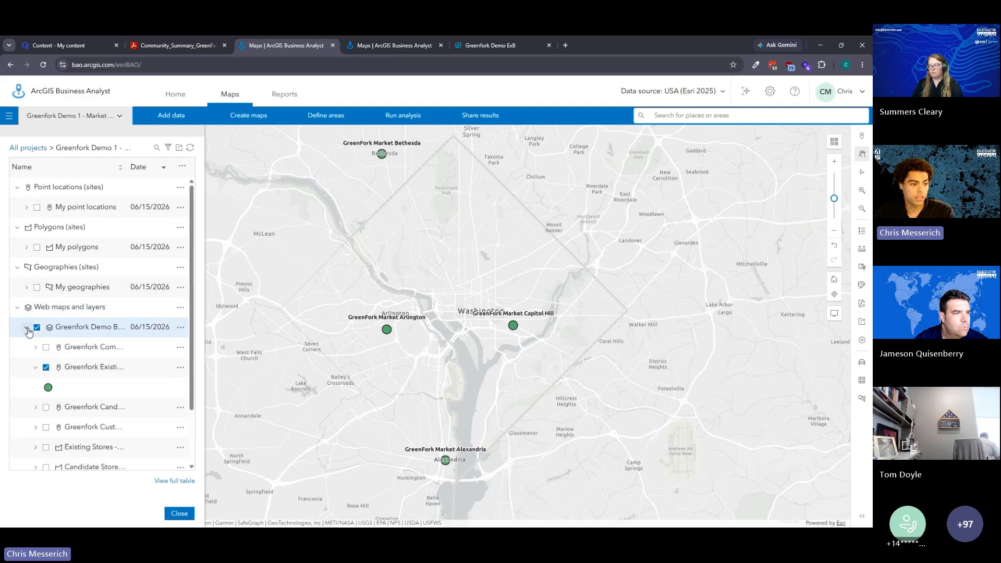
left_click_drag(408, 330, 436, 350)
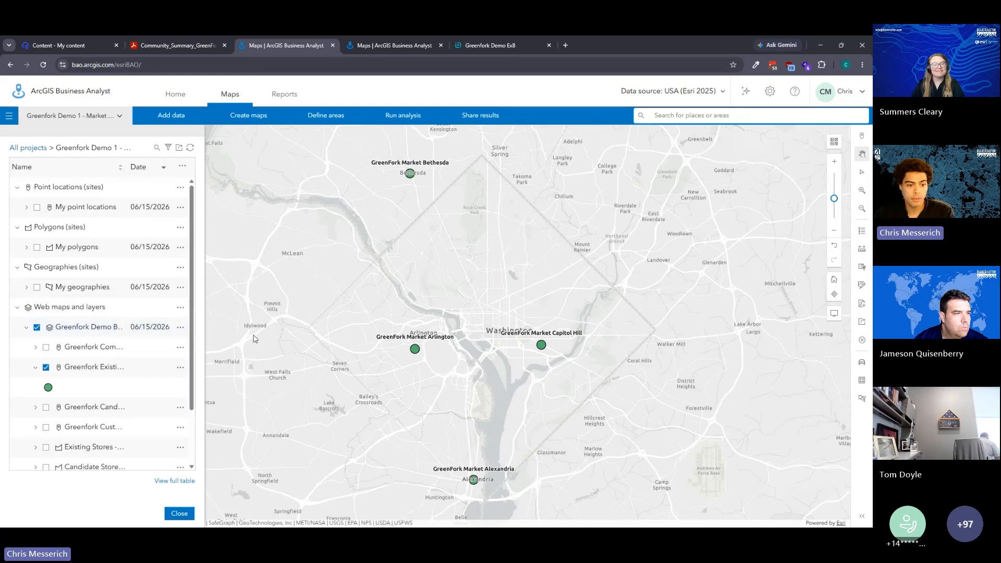
left_click_drag(426, 360, 433, 351)
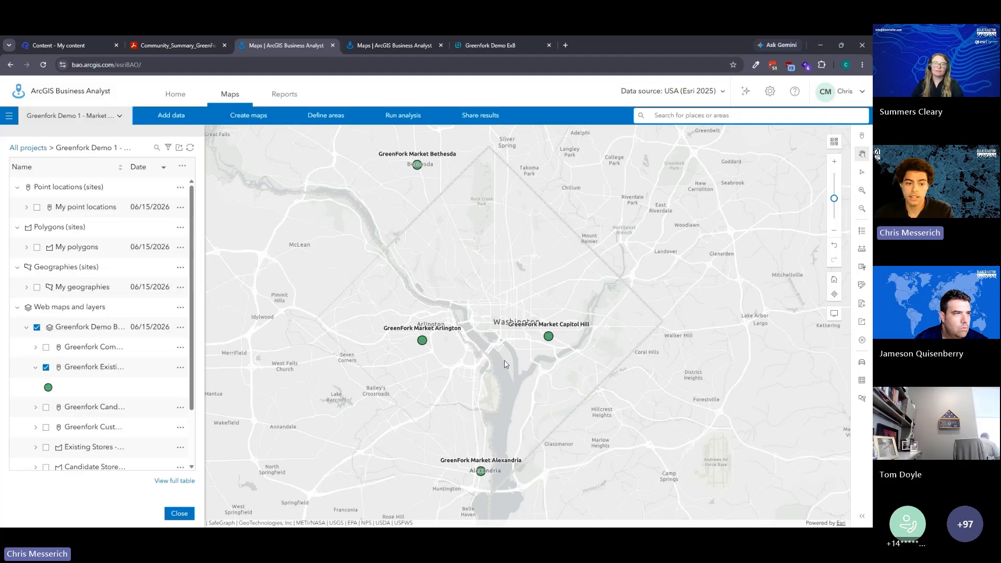
left_click_drag(513, 372, 528, 373)
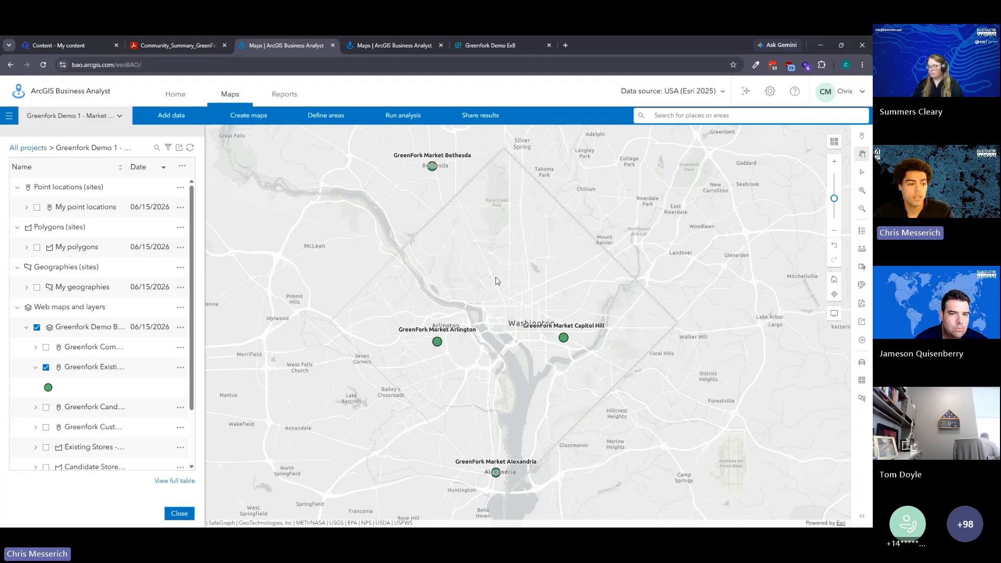
Start setting up the Greenfork Existing Stores layer, using the store_name field as the item name.
left_click(180, 370)
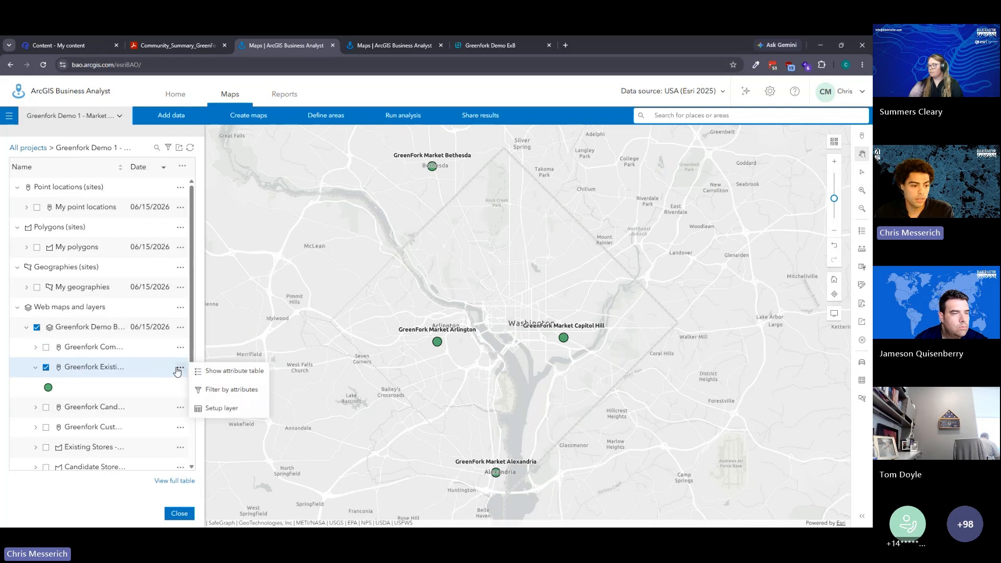
left_click(221, 408)
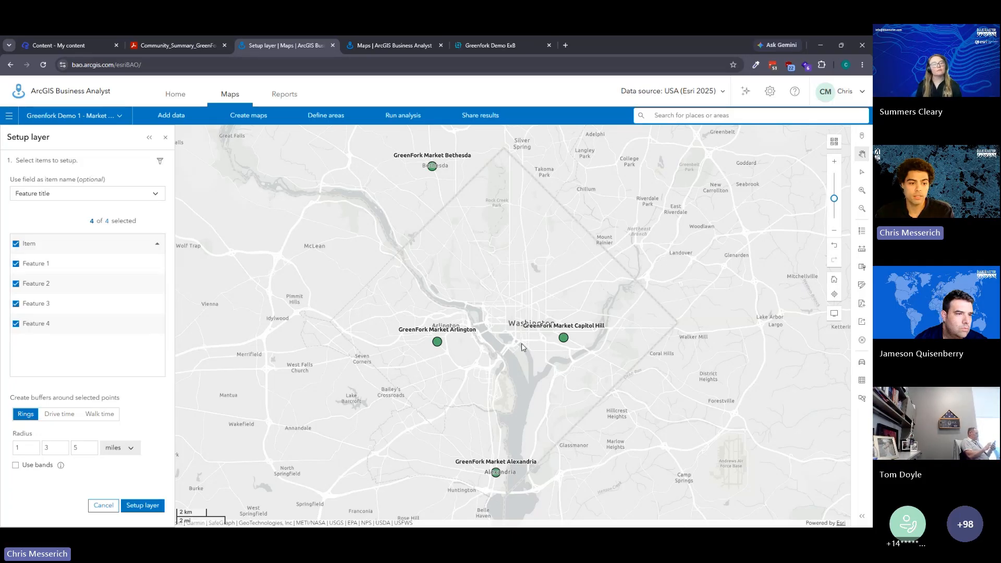
scroll(521, 347, "up", 1)
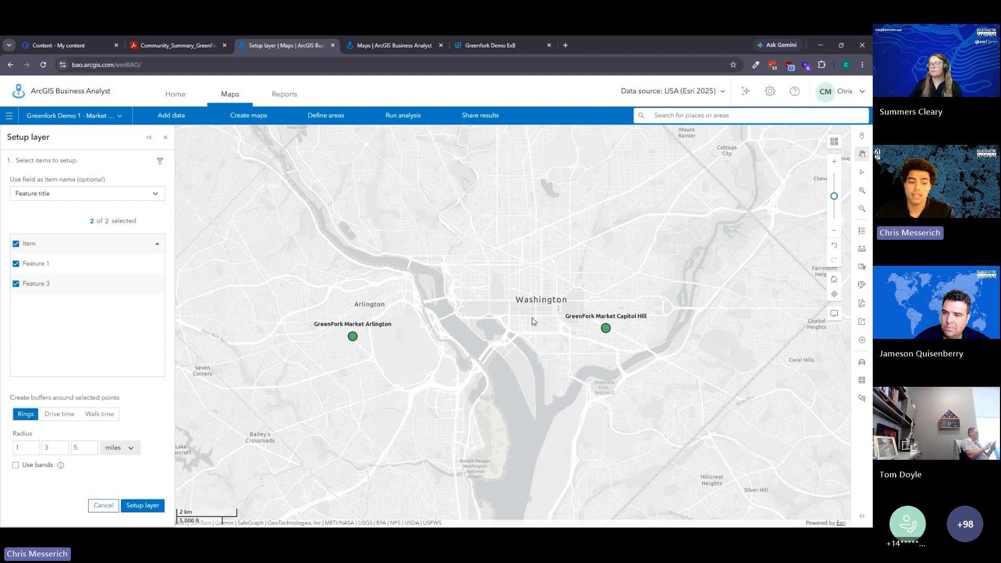
scroll(533, 321, "down", 1)
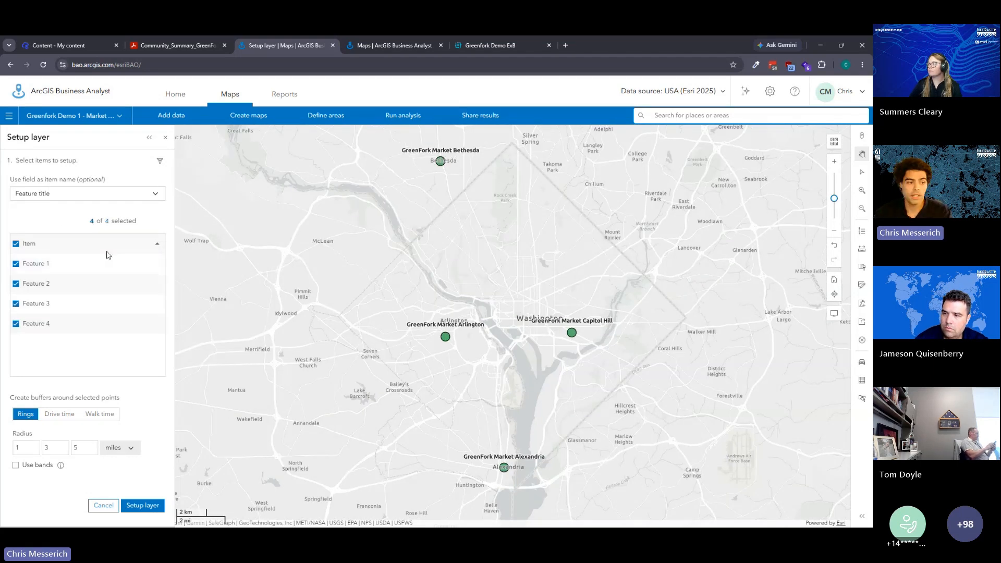
left_click(98, 197)
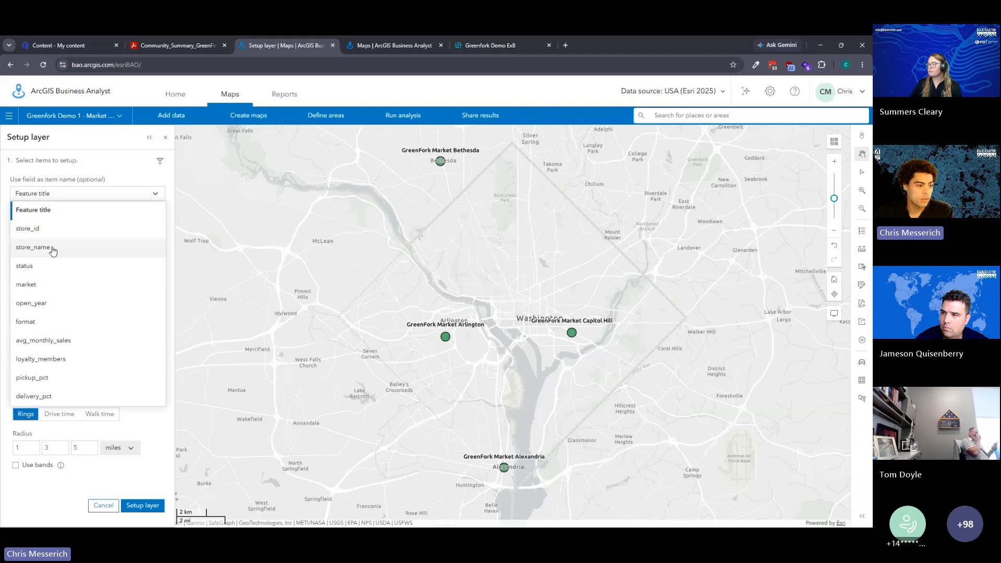
left_click(53, 248)
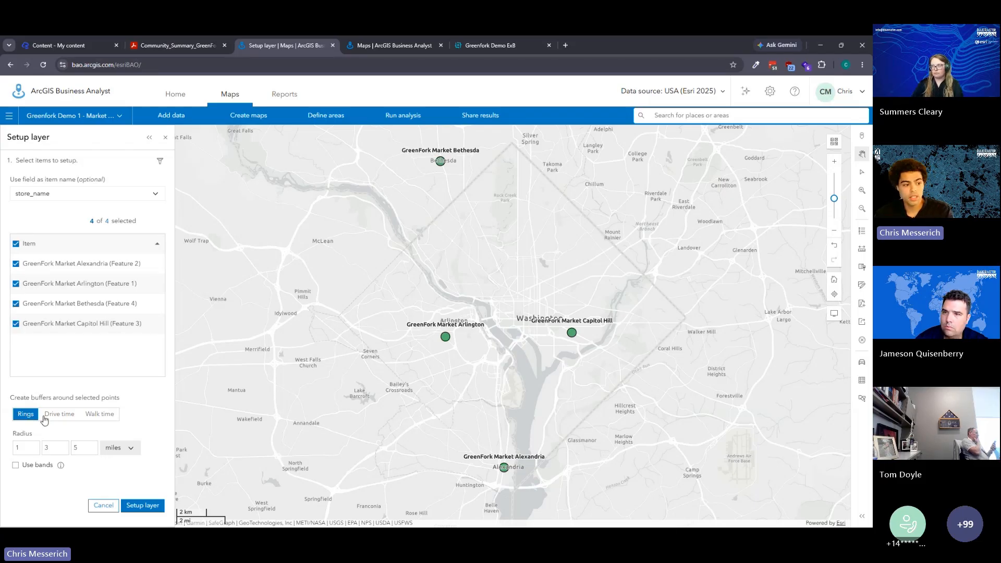
Create walk time buffers of 5, 10 and 15 minutes around all four stores and finish the layer setup.
left_click(60, 416)
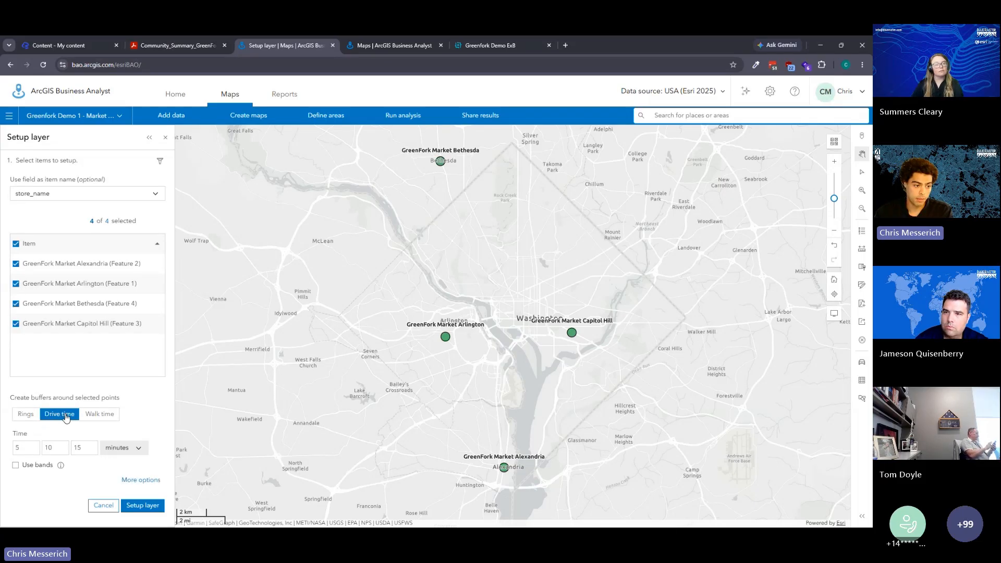
left_click(100, 416)
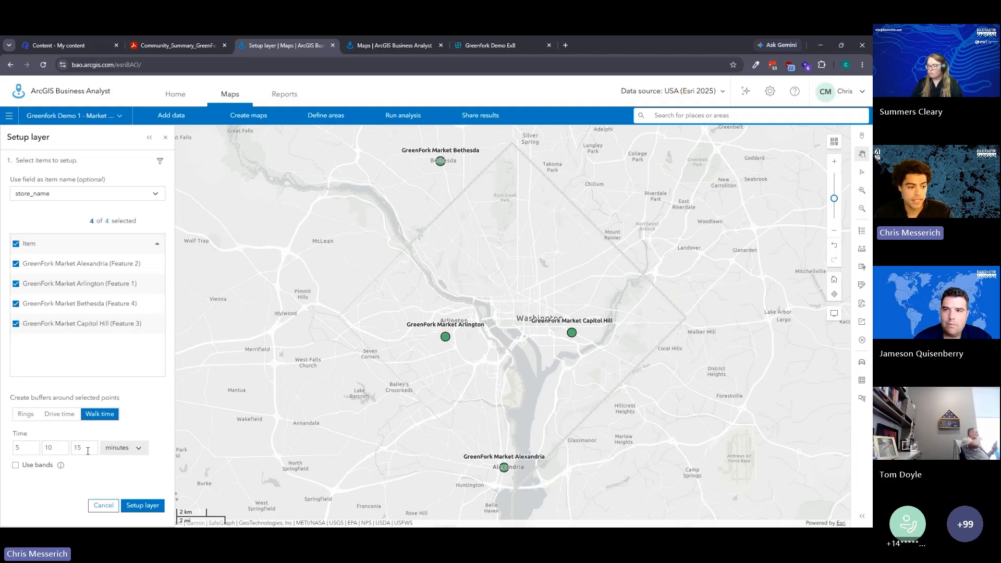
left_click(147, 506)
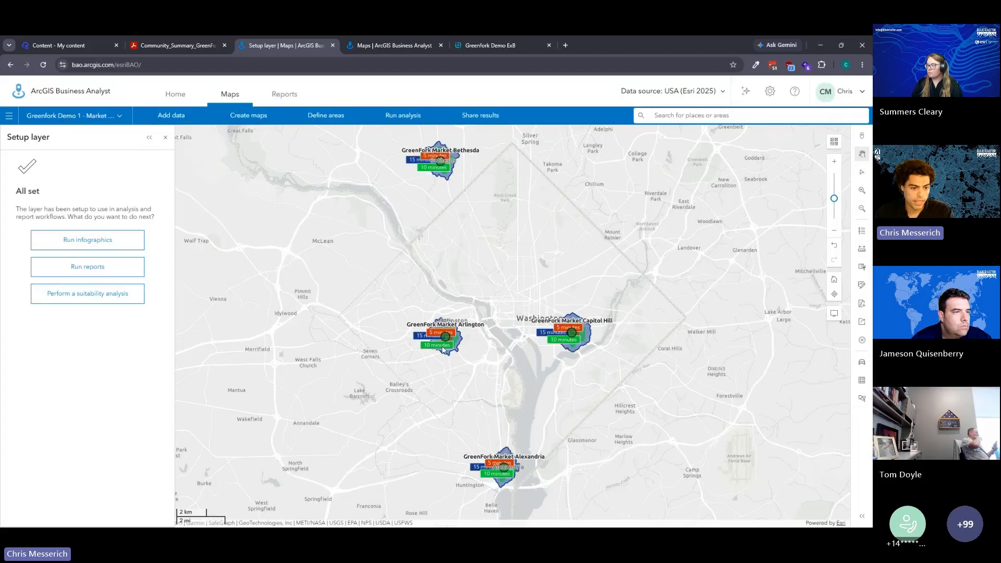
Inspect the Arlington store's walk time areas, start running infographics and add all the Greenfork Existing Stores sites from layers.
scroll(442, 348, "up", 3)
scroll(443, 346, "up", 1)
left_click_drag(484, 353, 514, 372)
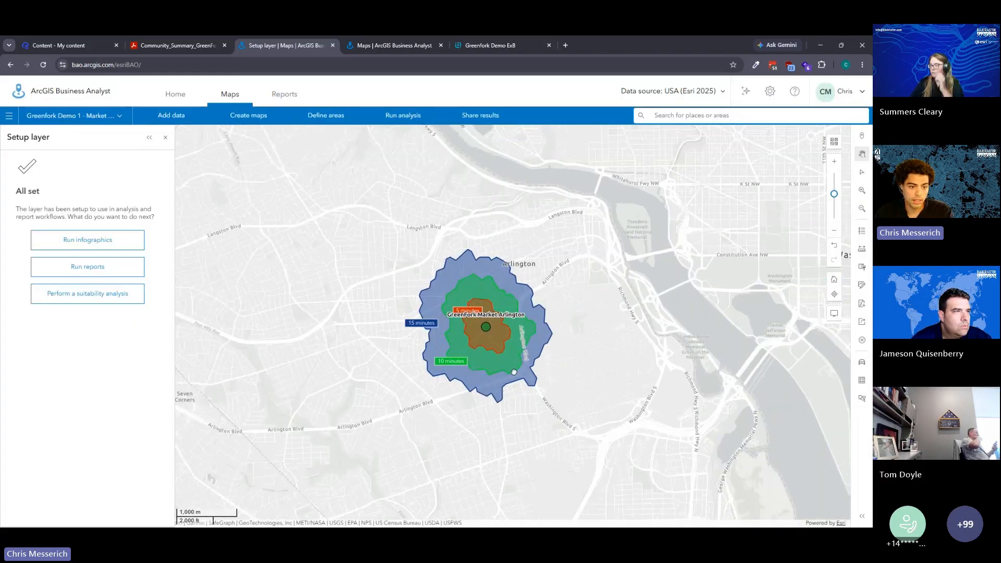
scroll(478, 347, "up", 2)
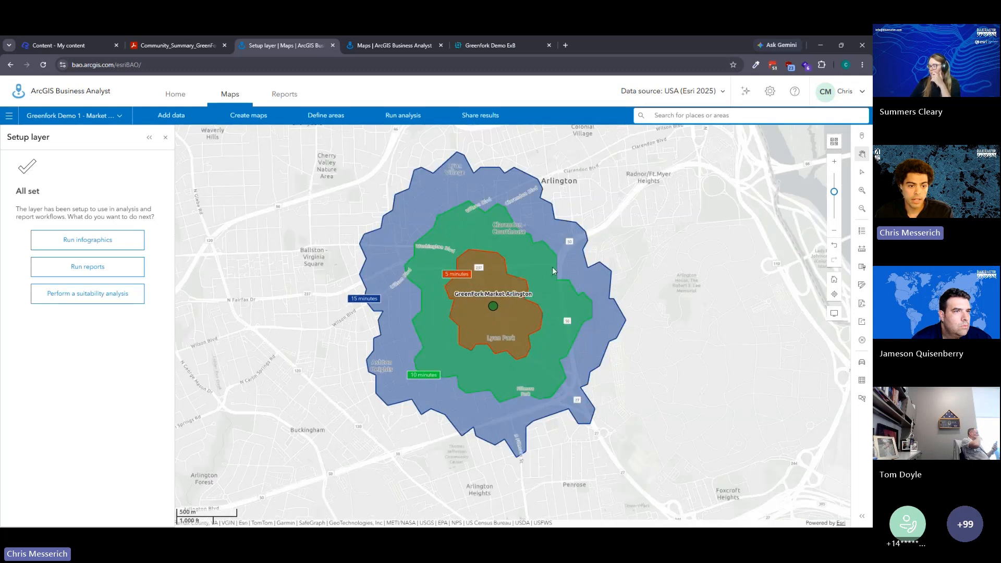
left_click_drag(605, 305, 599, 319)
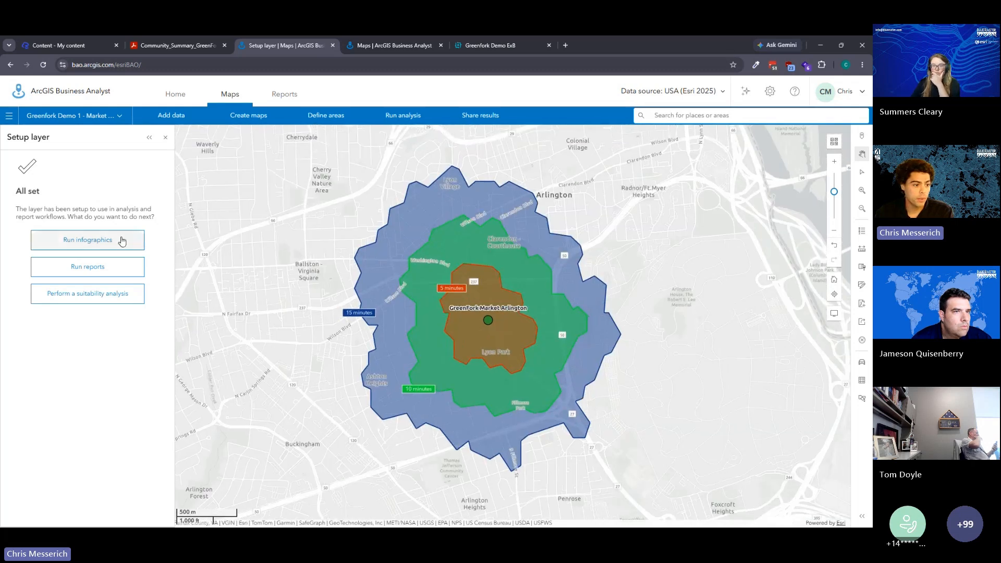
left_click(89, 245)
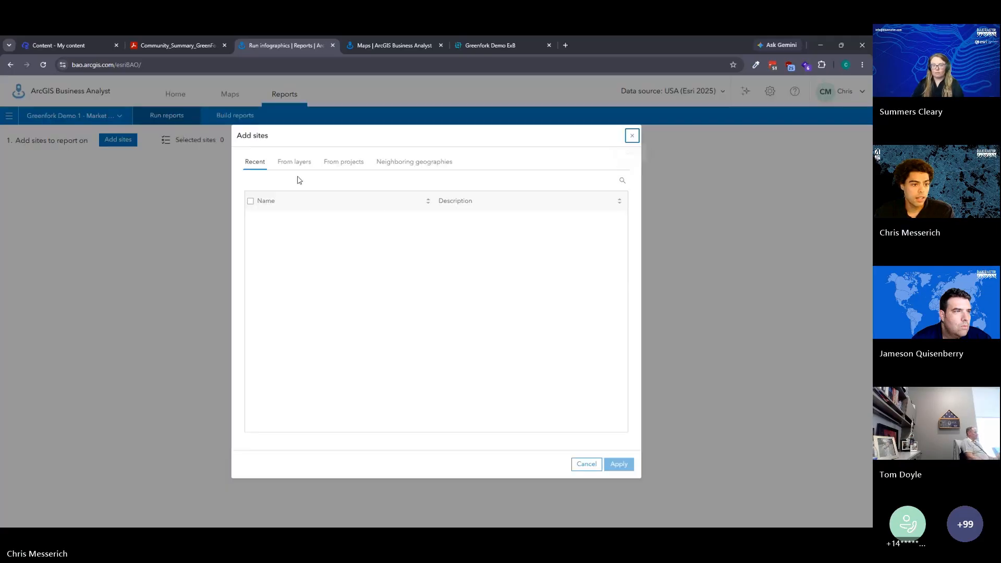
left_click(294, 163)
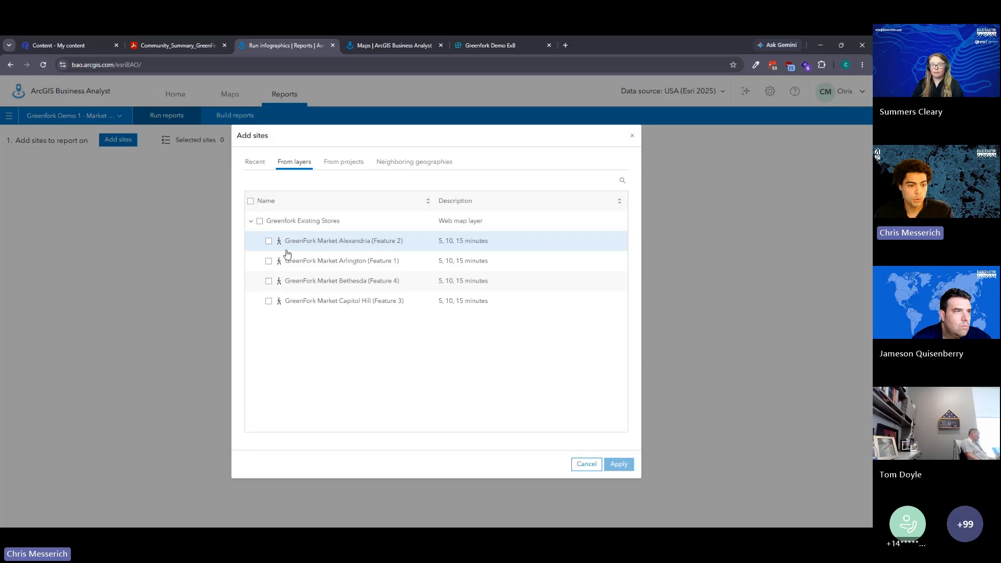
left_click(259, 221)
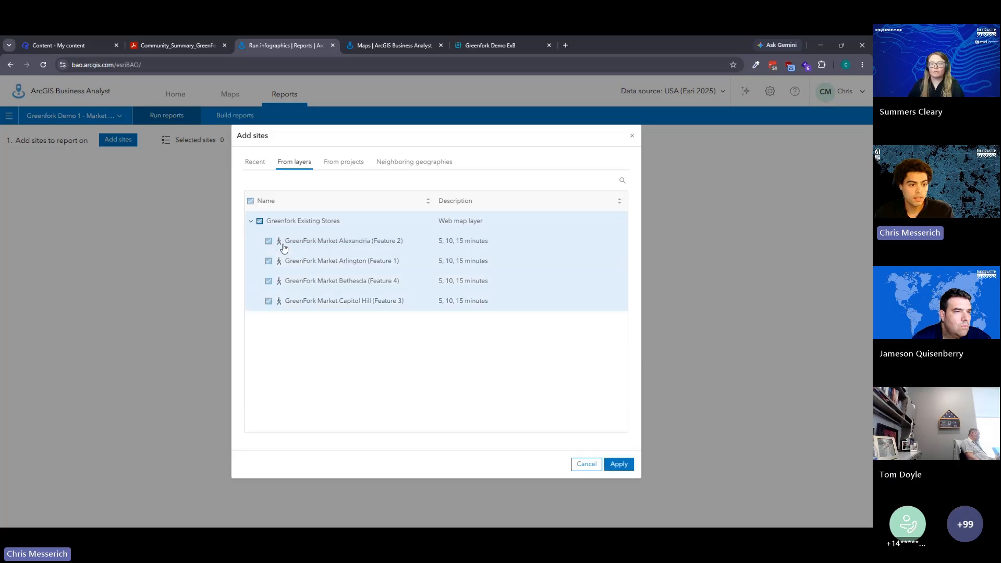
left_click(620, 466)
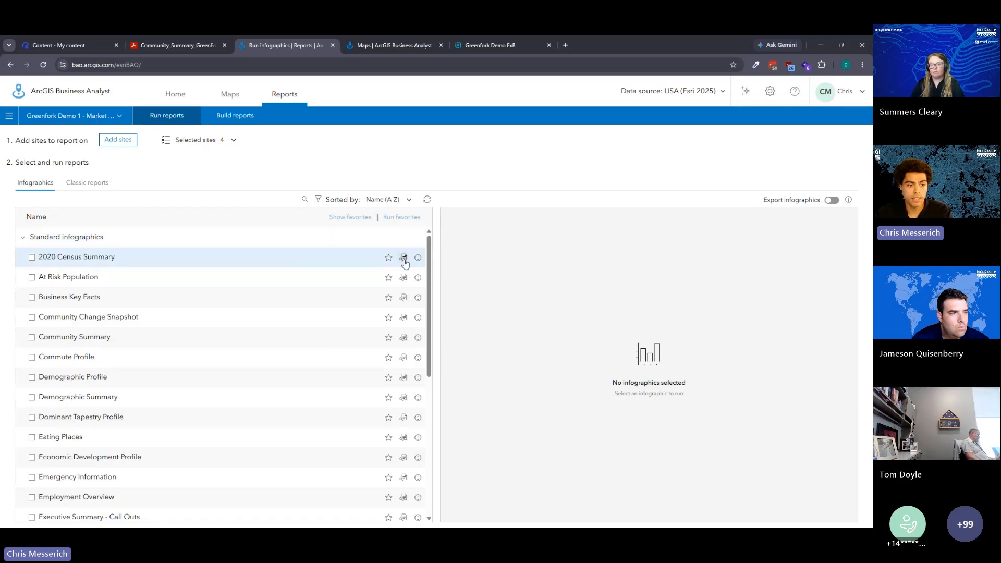
Select the Community Summary infographic and run it side by side for all the stores.
mouse_move(405, 263)
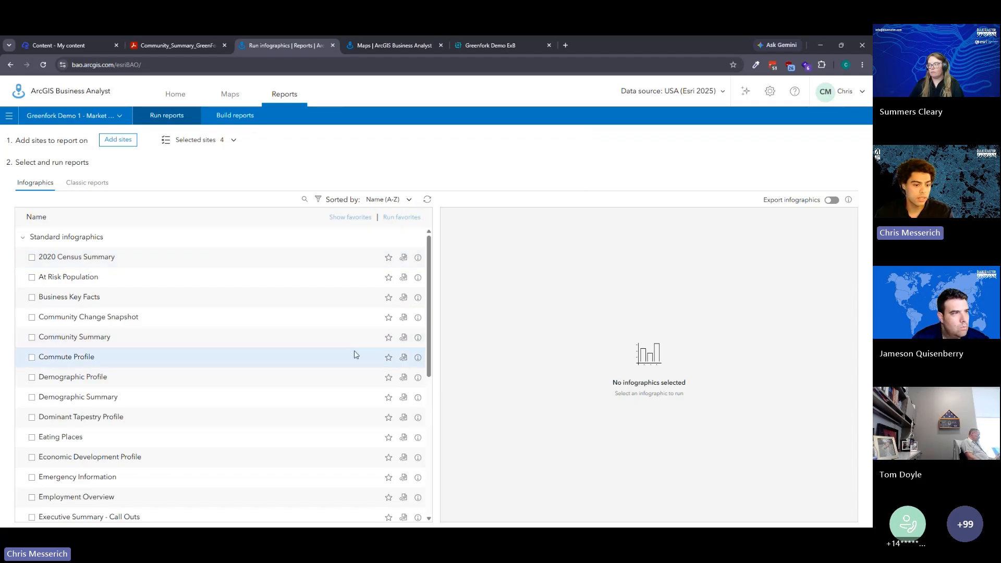
mouse_move(405, 340)
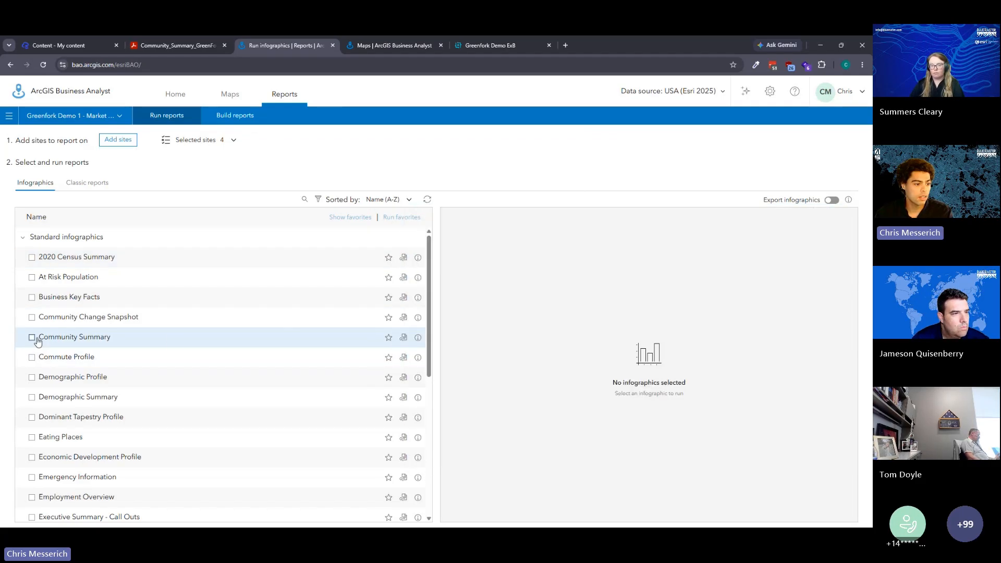
left_click(32, 338)
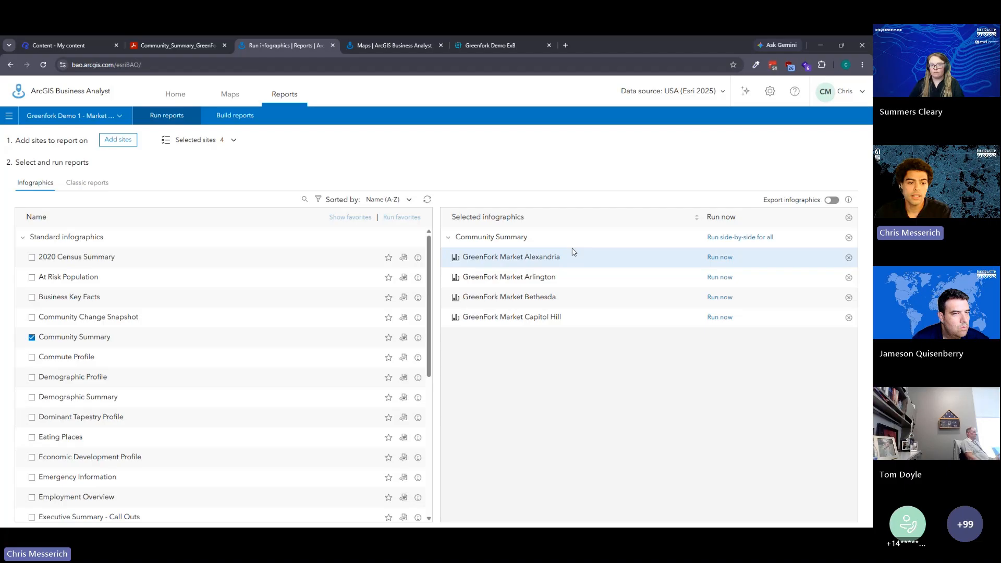
left_click(745, 239)
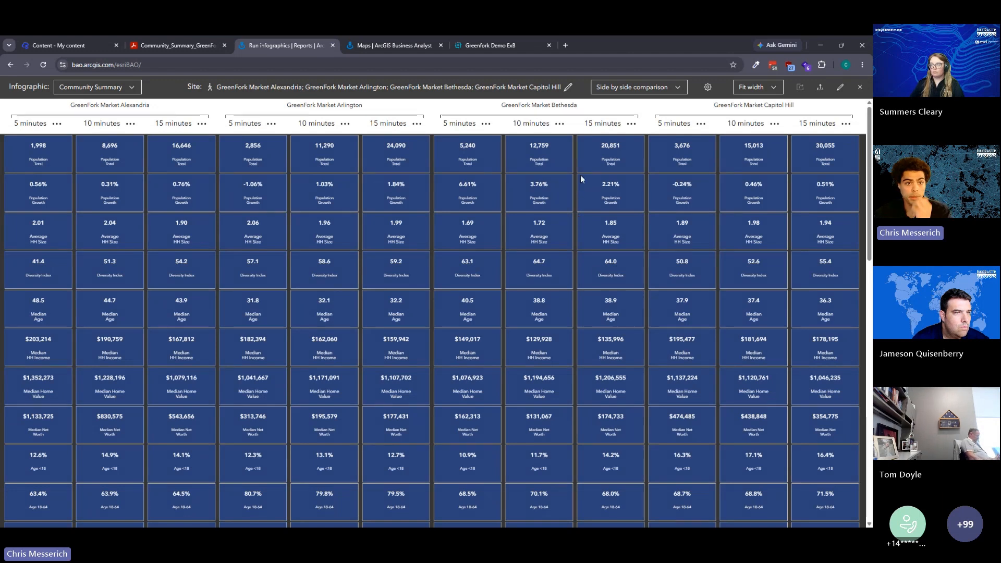
Limit the side-by-side comparison to GreenFork Market Alexandria by excluding Arlington, Bethesda and Capitol Hill, and inspect the Population Total details.
left_click(676, 90)
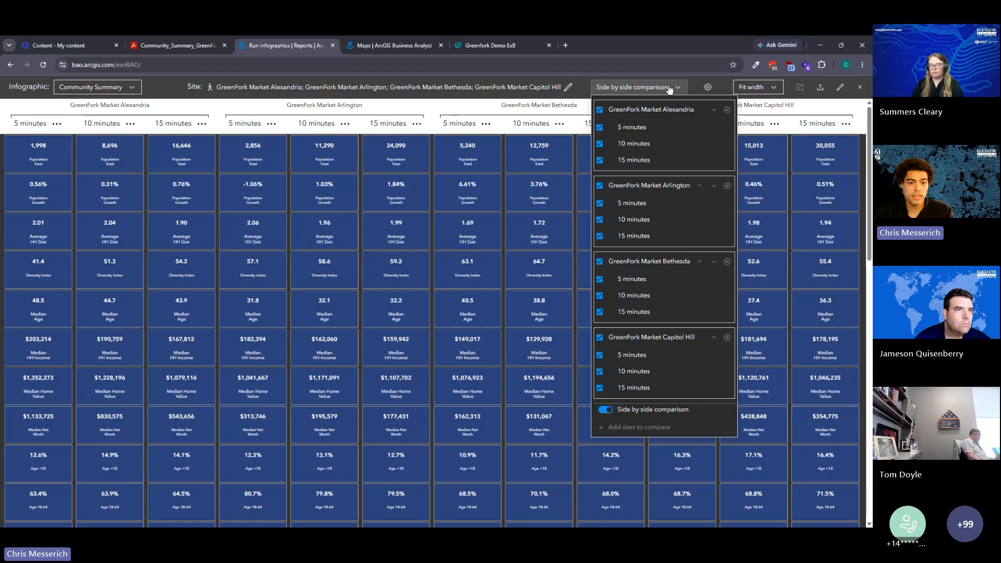
left_click(599, 186)
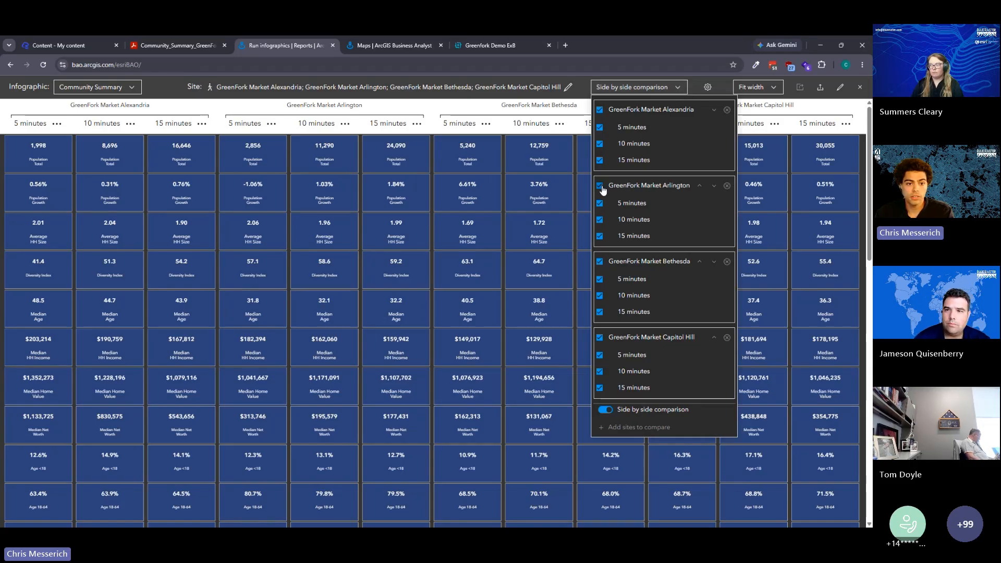
left_click(600, 261)
left_click(599, 337)
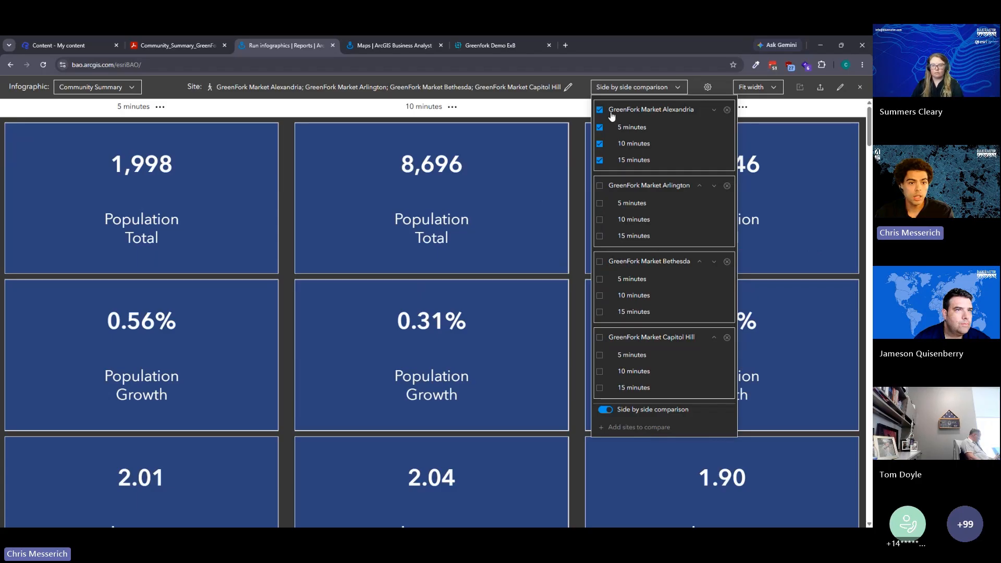
left_click(578, 119)
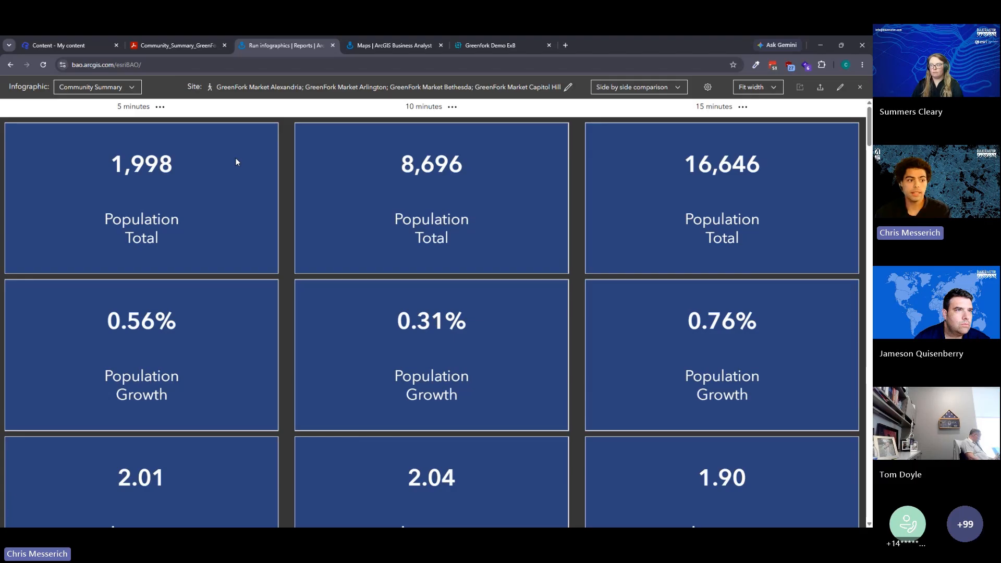
mouse_move(168, 161)
mouse_move(495, 162)
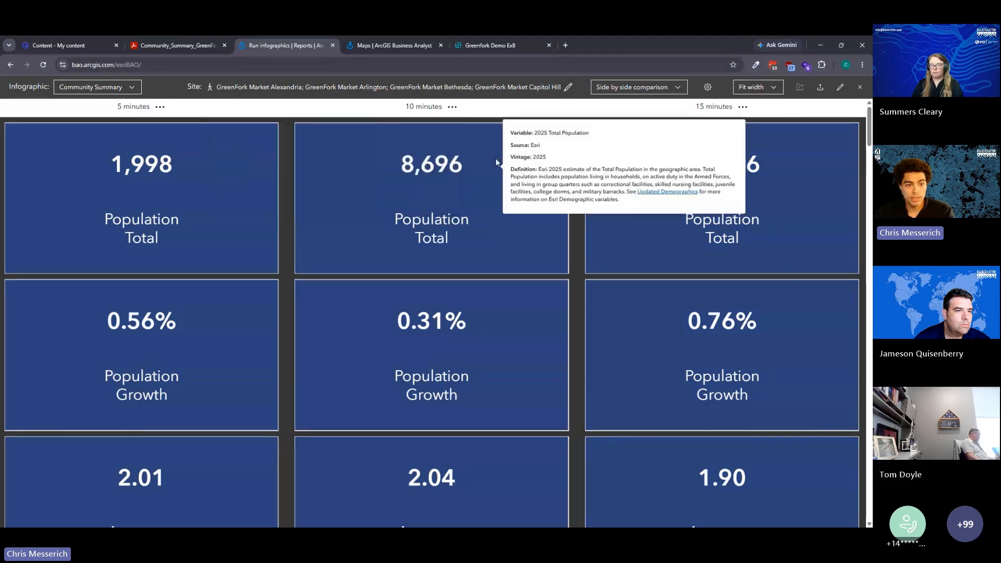
Start a color-coded map and clear the Greenfork Existing Stores buffers from the map.
mouse_move(787, 176)
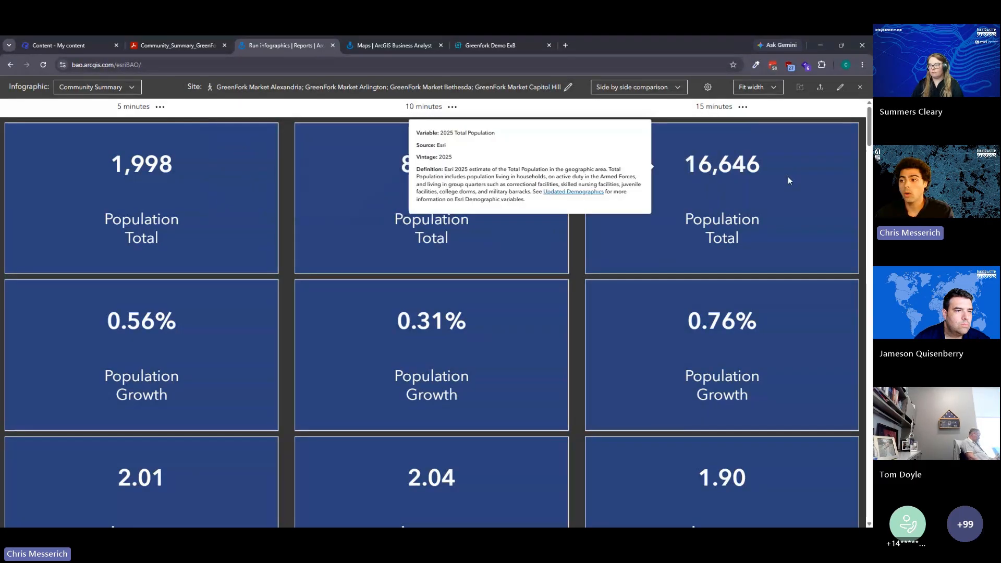
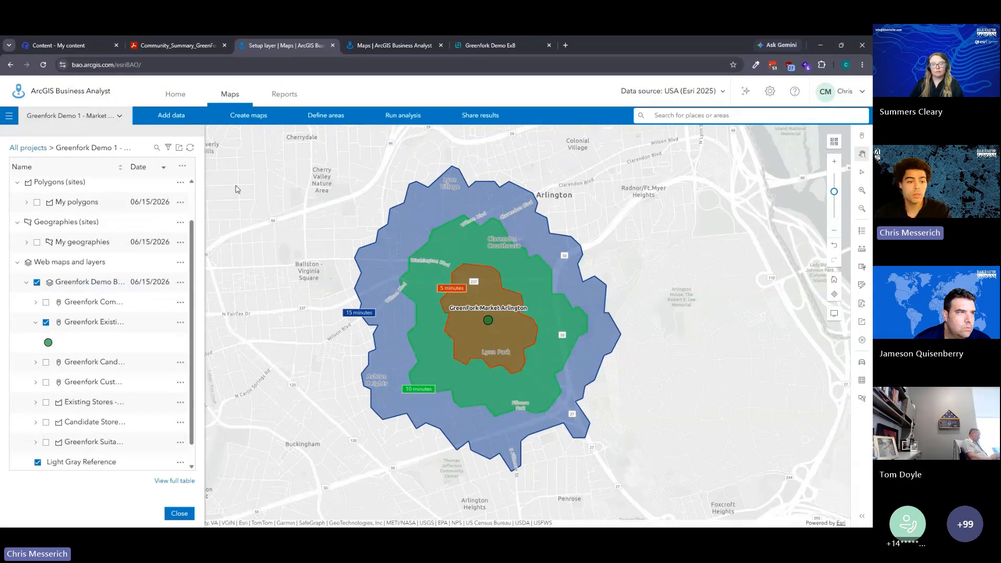
left_click(257, 124)
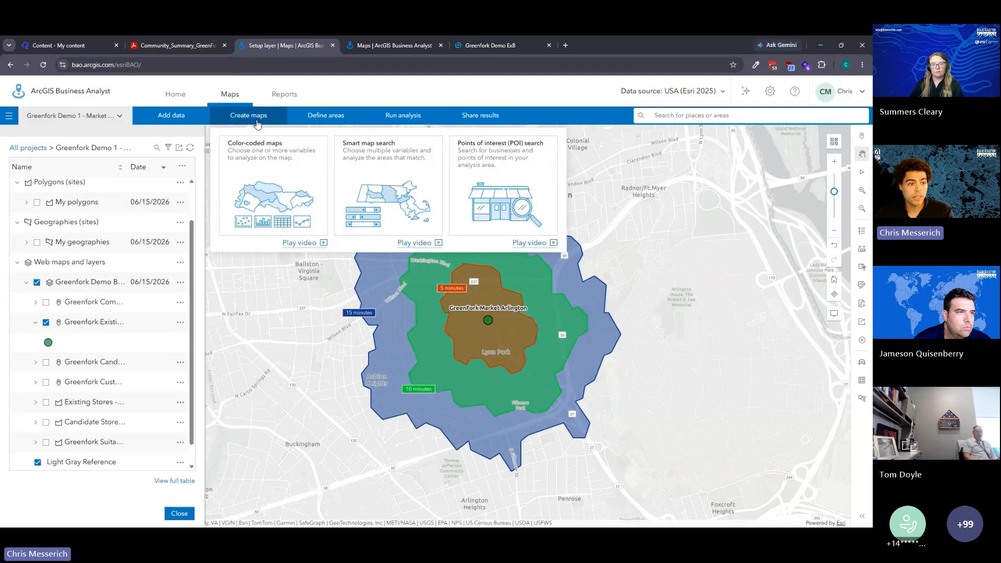
left_click(289, 172)
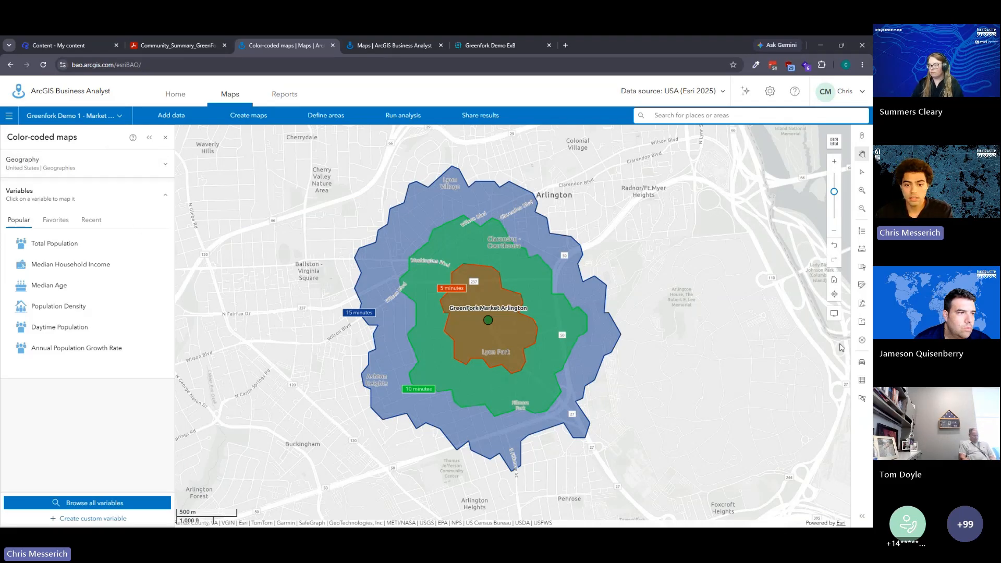
left_click(862, 339)
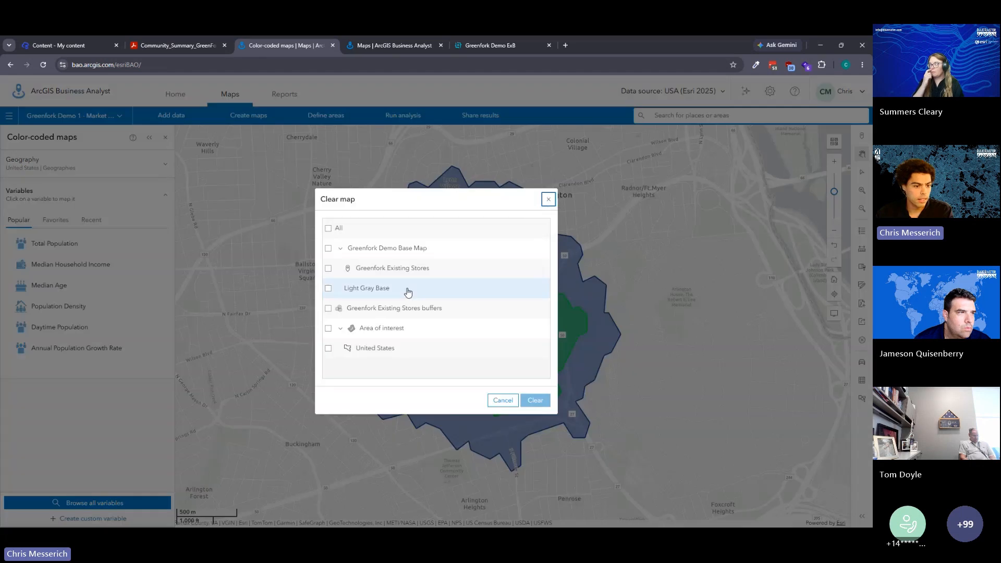
left_click(328, 308)
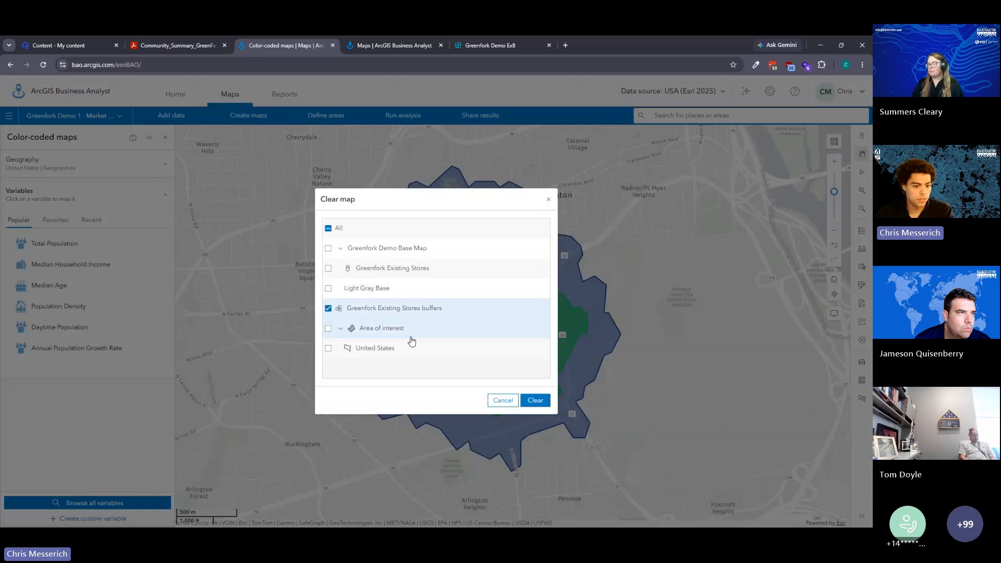
left_click(533, 400)
Color-code Total Population by Block Groups, using the current map extent around GreenFork Market Arlington as the area of interest.
left_click_drag(520, 340, 505, 335)
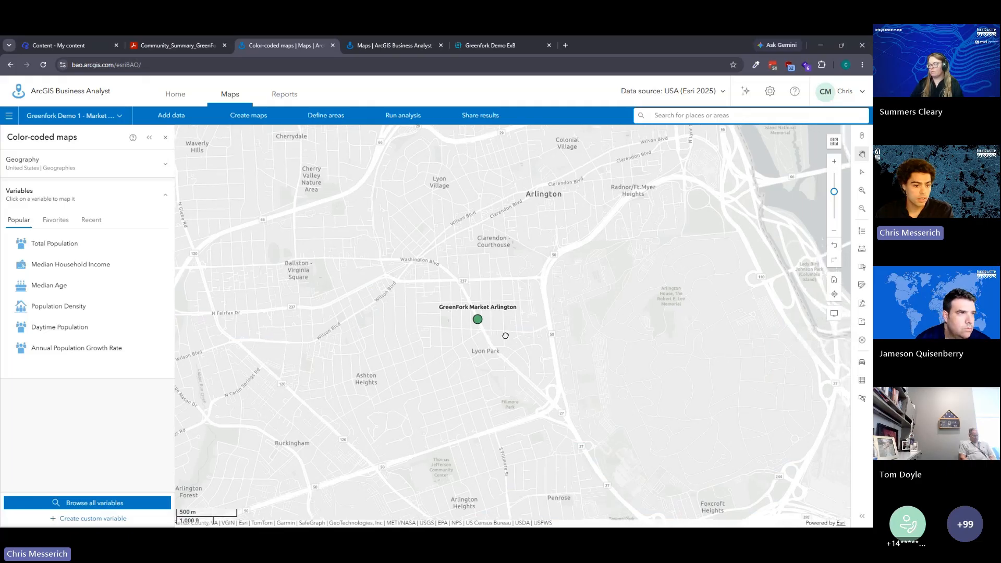
scroll(505, 335, "down", 1)
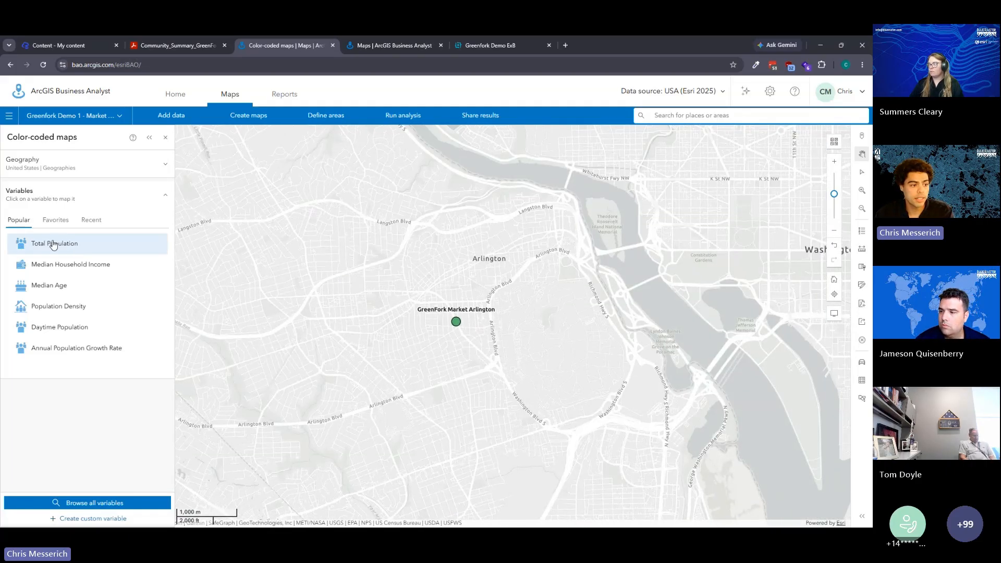
left_click(160, 170)
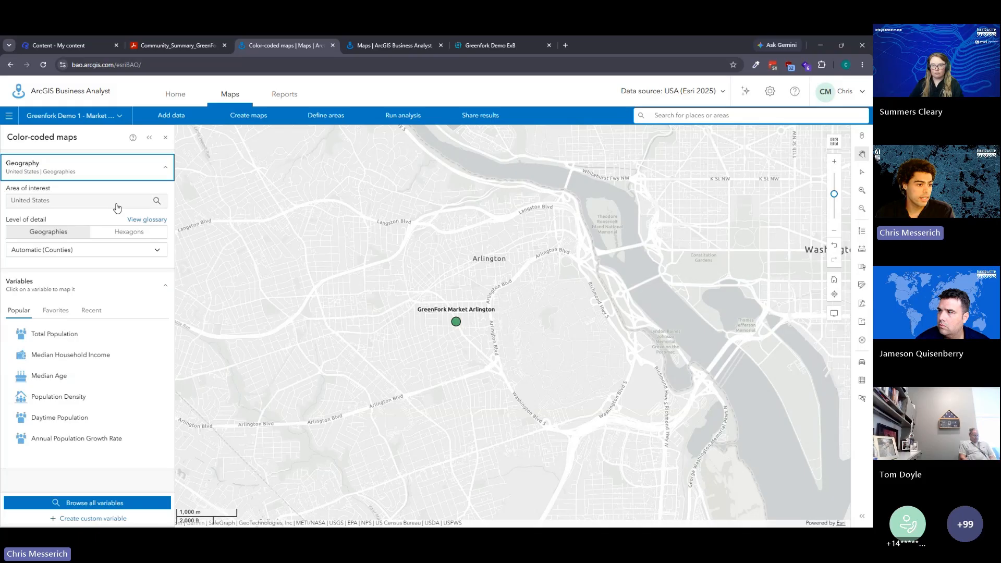
left_click(95, 202)
left_click(78, 240)
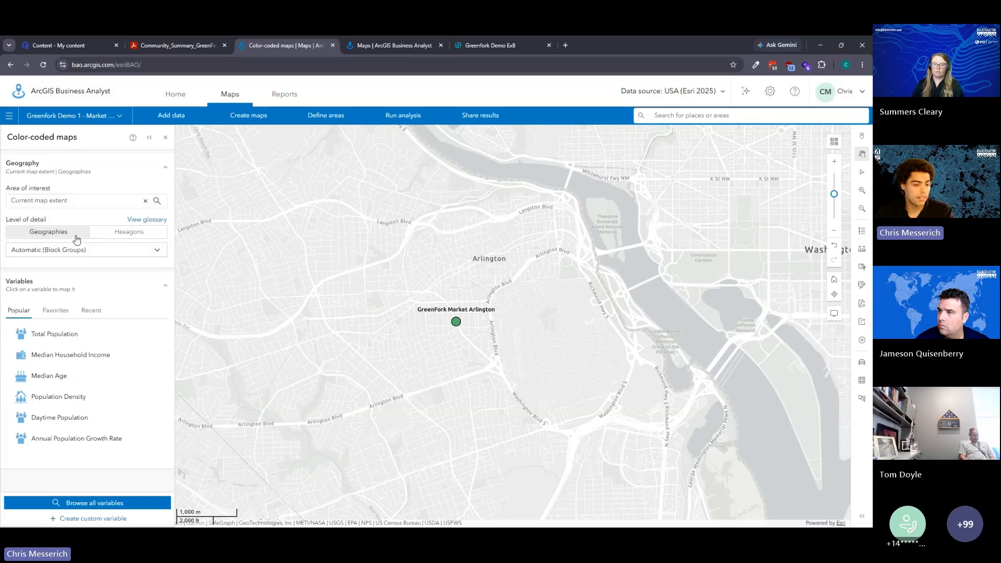
left_click(132, 252)
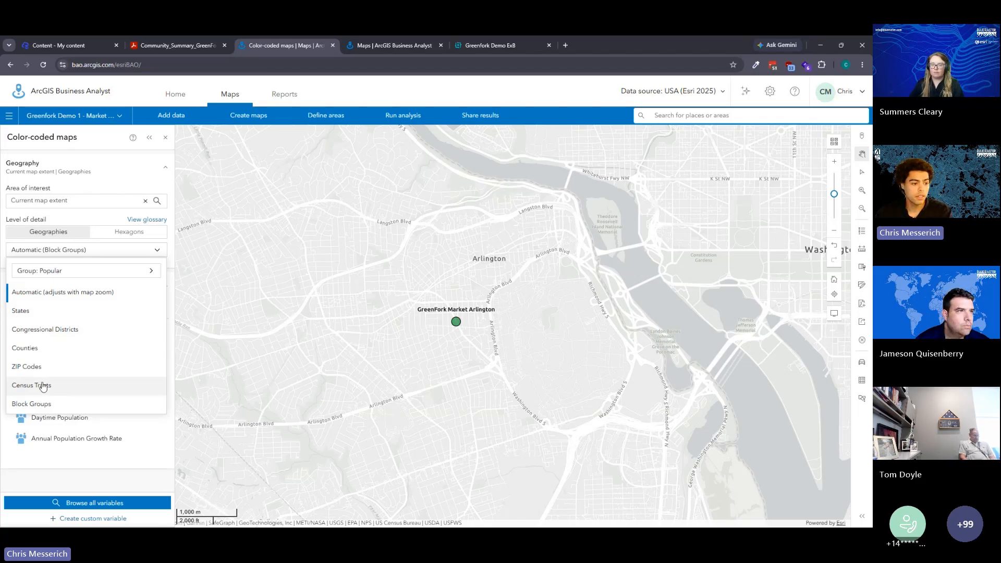
left_click(45, 403)
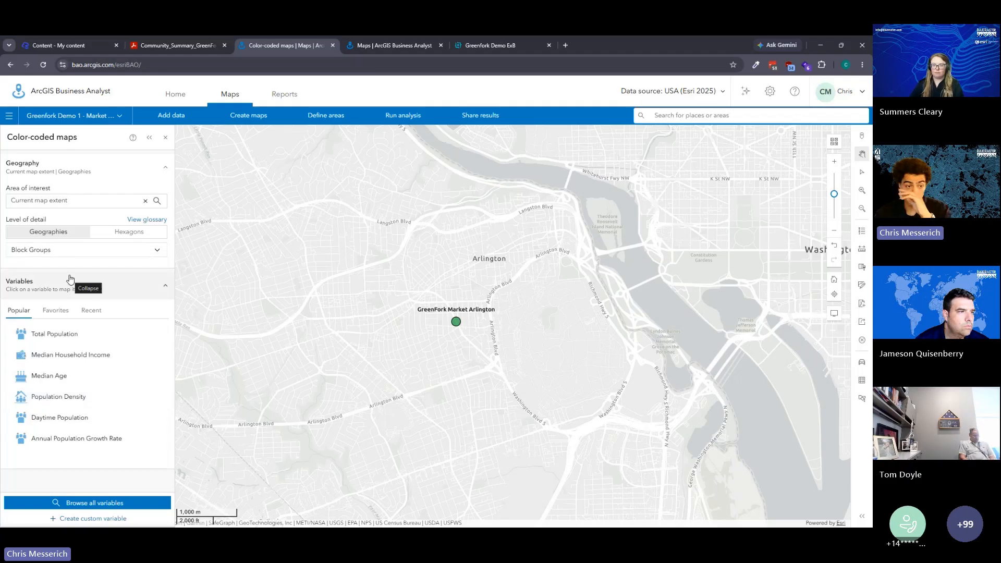
left_click(74, 339)
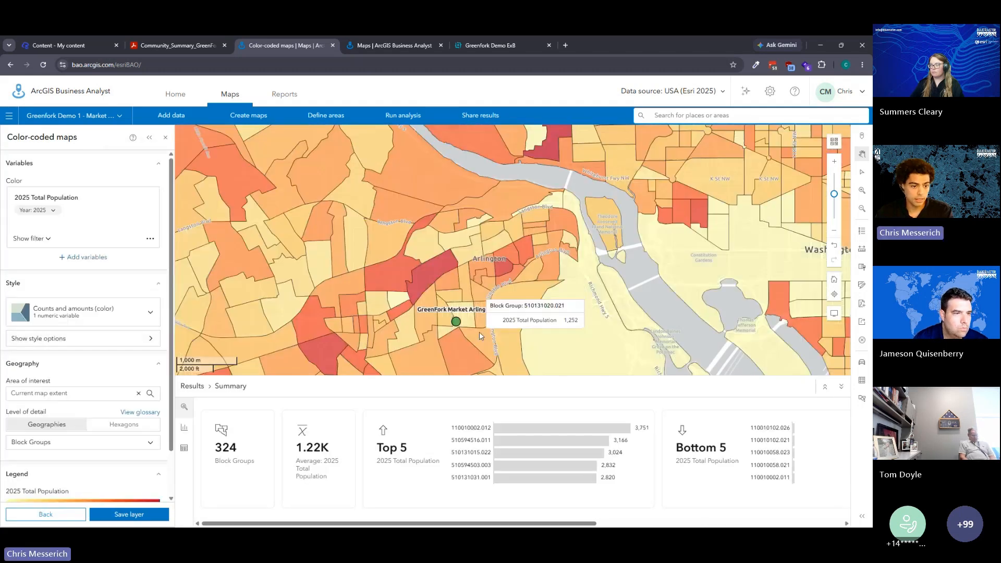
Examine the 2025 Total Population results around the Arlington store as a summary, a histogram and a table.
left_click_drag(479, 332, 526, 296)
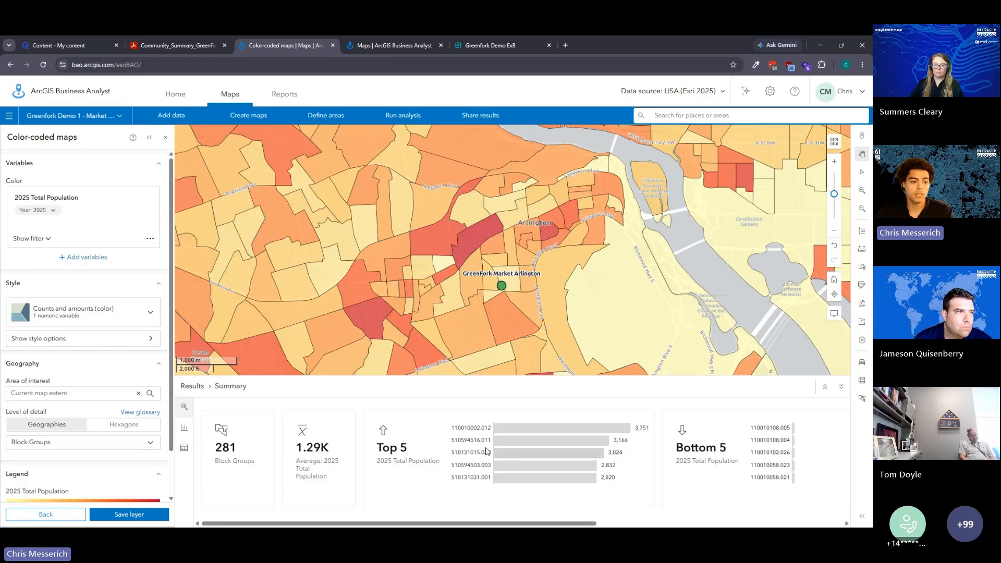
left_click(186, 430)
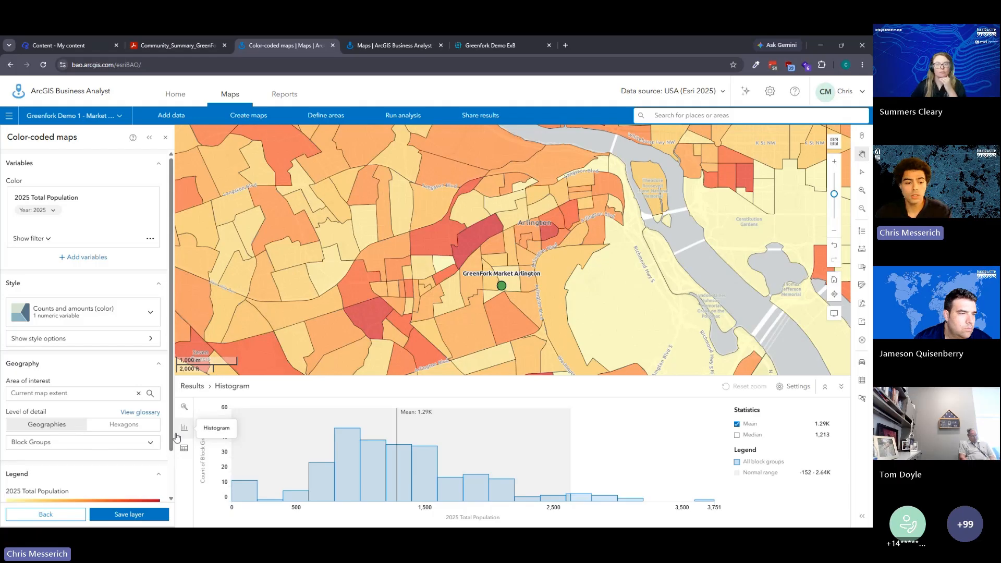
left_click(199, 449)
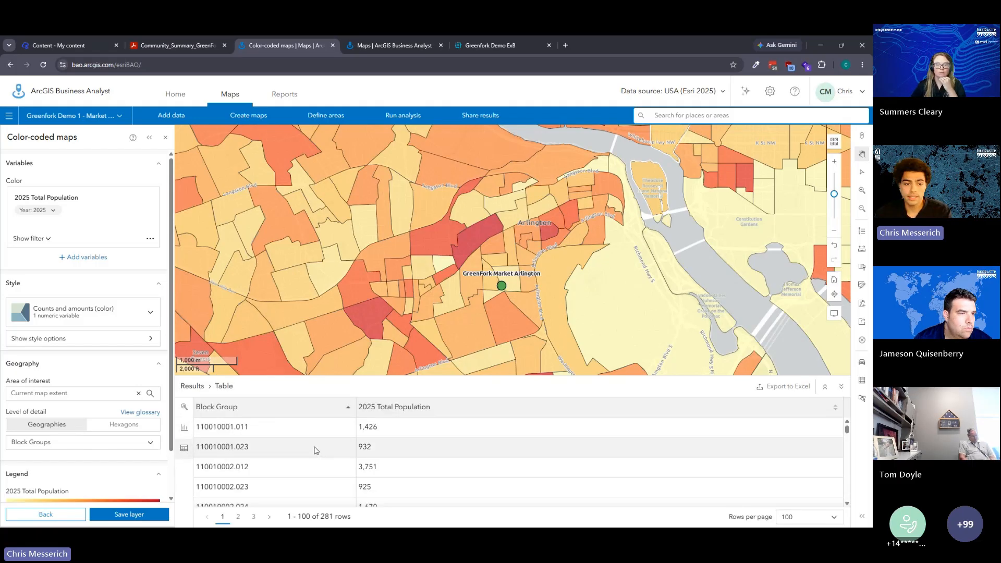
Browse the variable categories in the data browser, search for "world cup" variables, and close the browser without adding any.
left_click(86, 257)
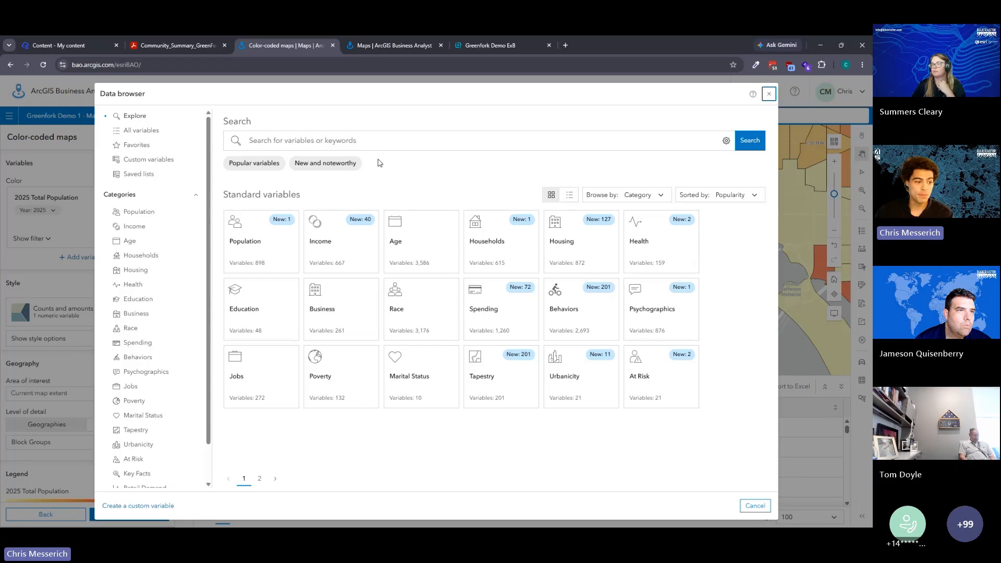
scroll(134, 225, "down", 2)
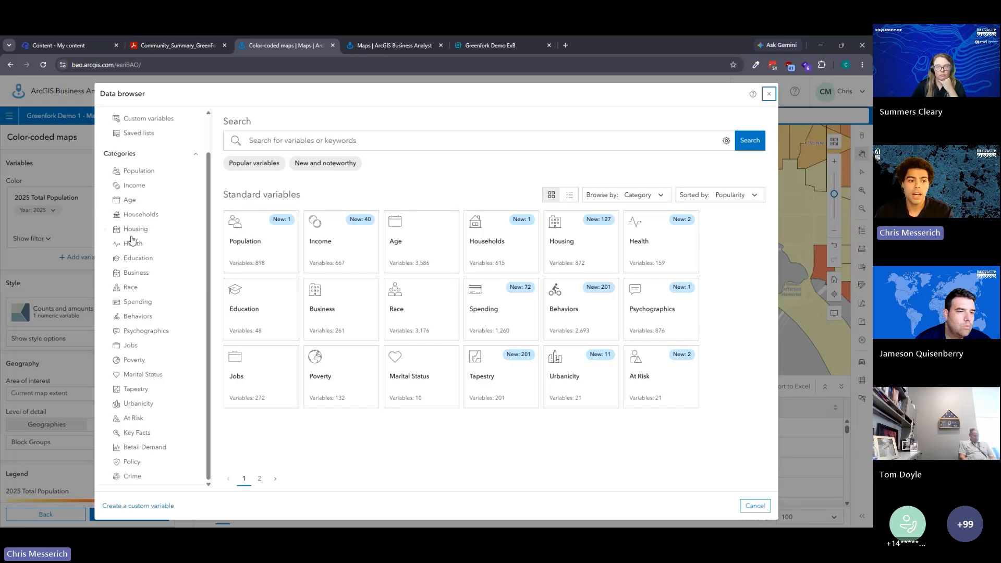
left_click(310, 145)
type("world cup")
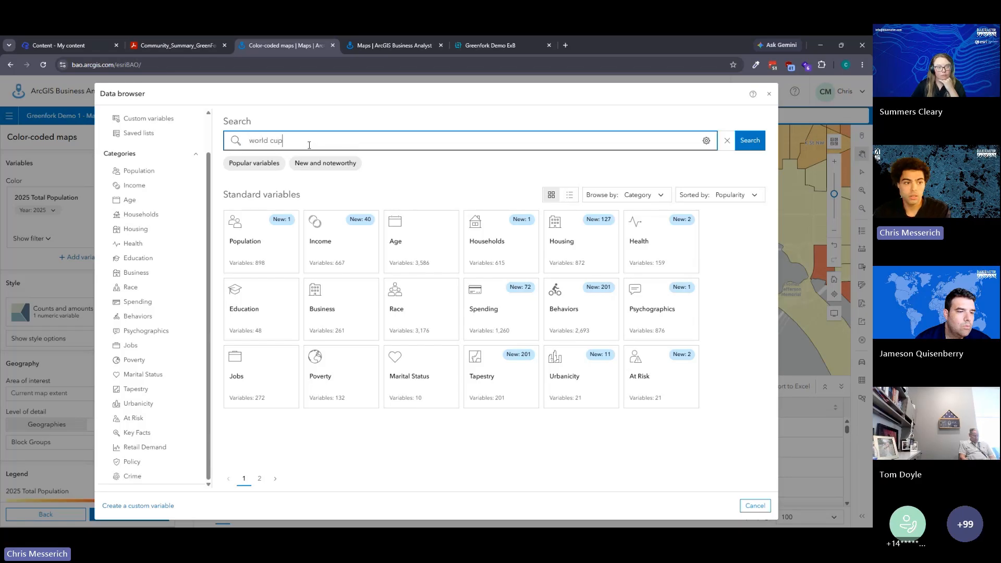
key("Return")
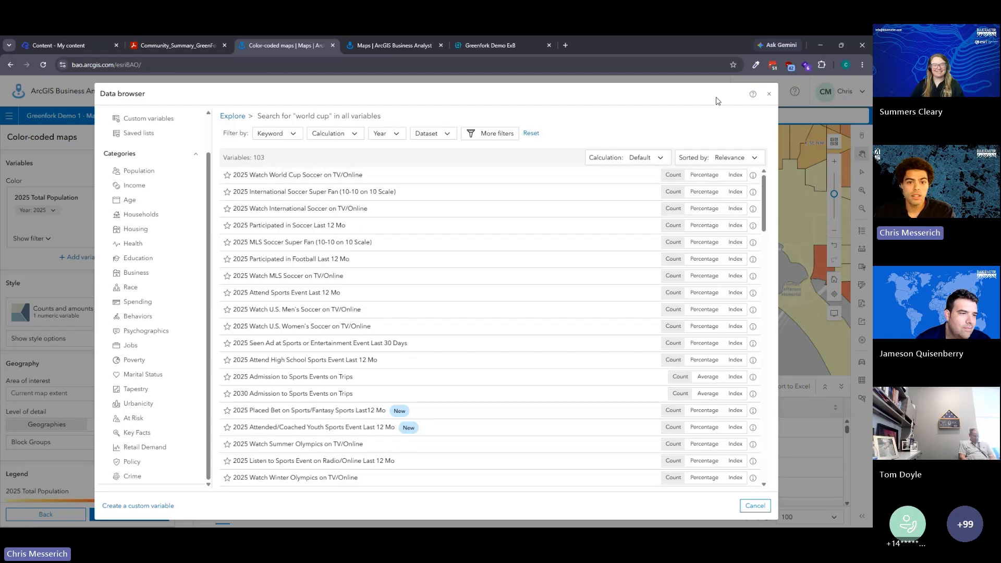
left_click(769, 94)
Review the map styles available for the population layer and its save options, leaving the layer unsaved.
scroll(141, 285, "down", 1)
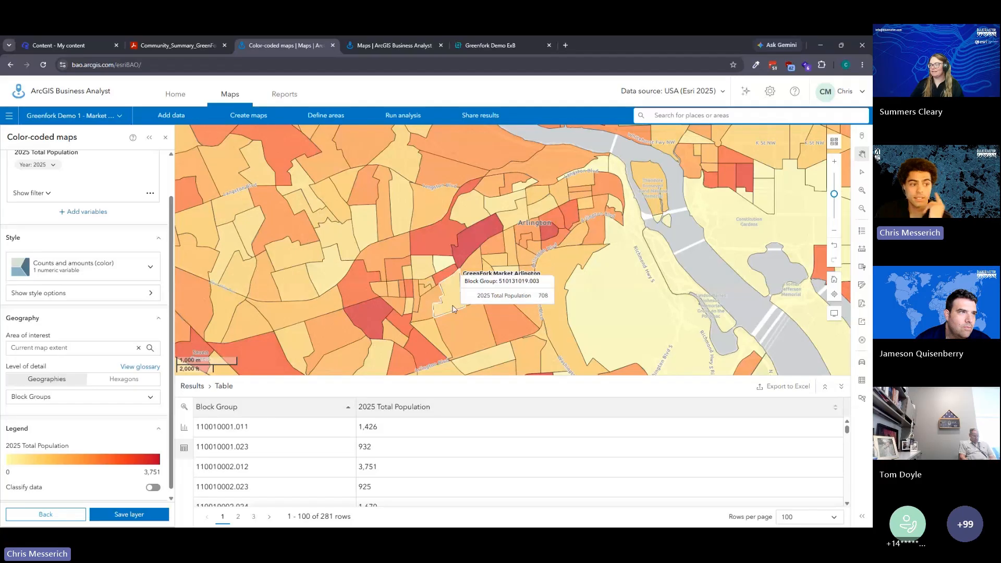
scroll(134, 297, "down", 1)
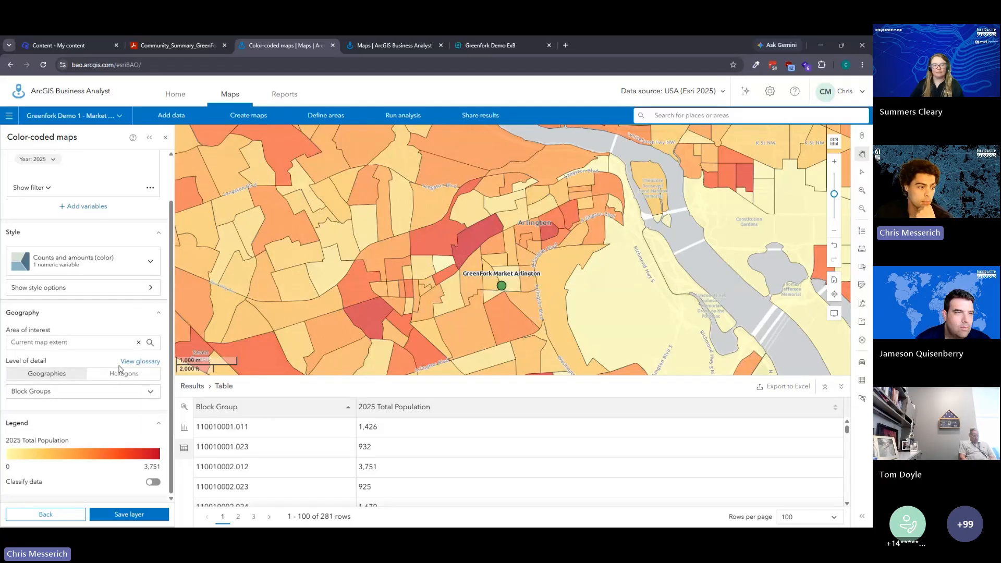
left_click(149, 269)
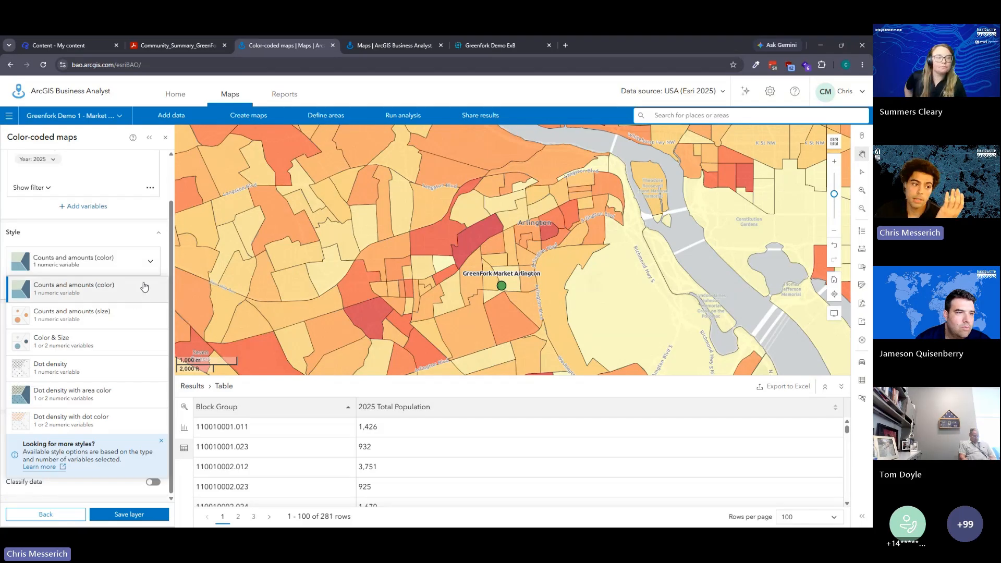
left_click(123, 236)
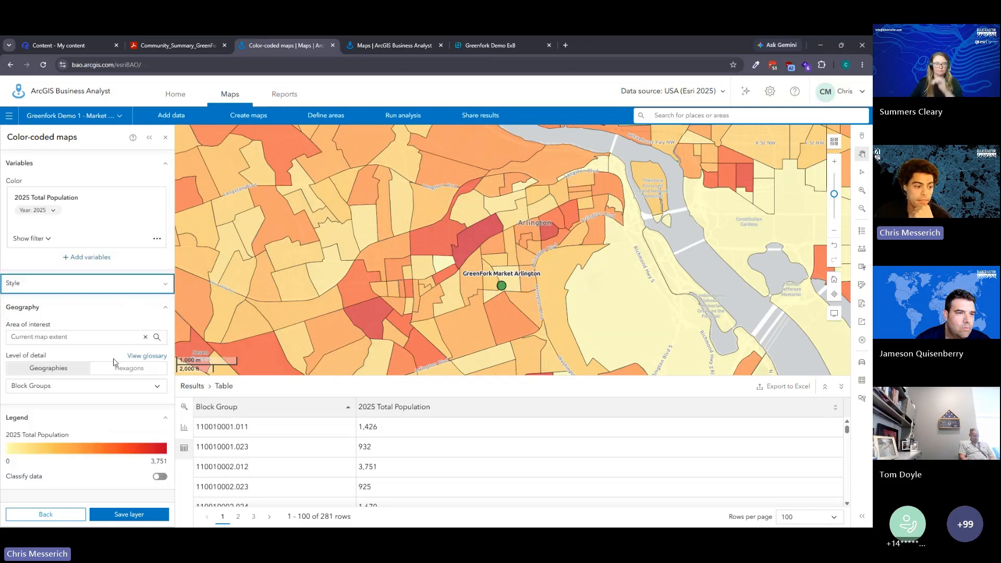
left_click(138, 516)
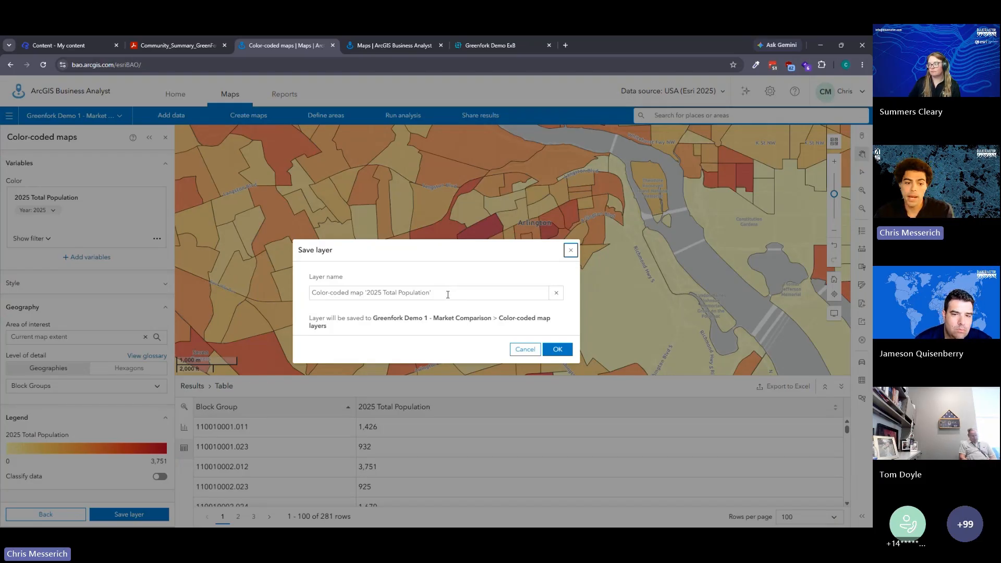
left_click(522, 349)
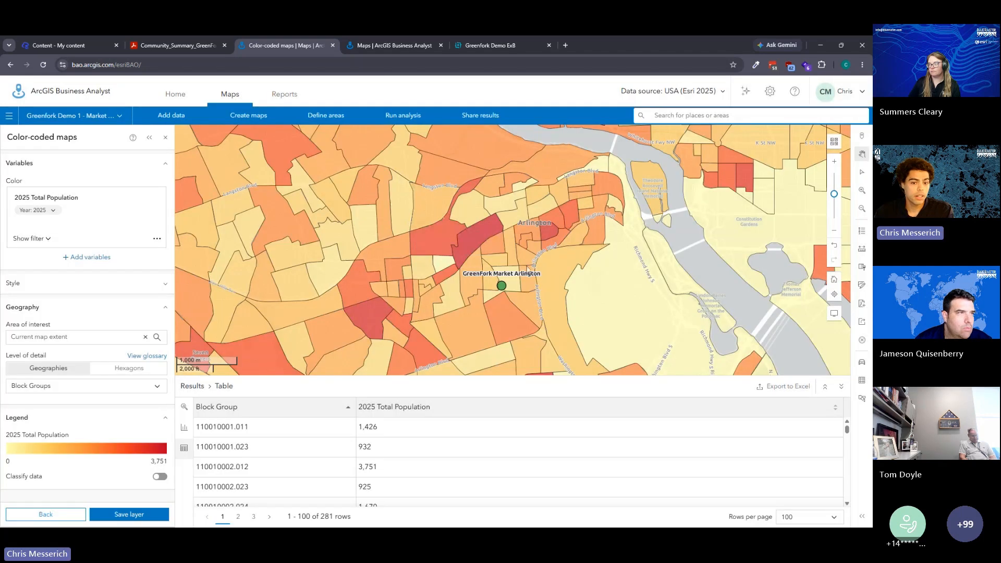
Clear the 2025 Total Population by Block Groups layer from the map.
left_click(861, 341)
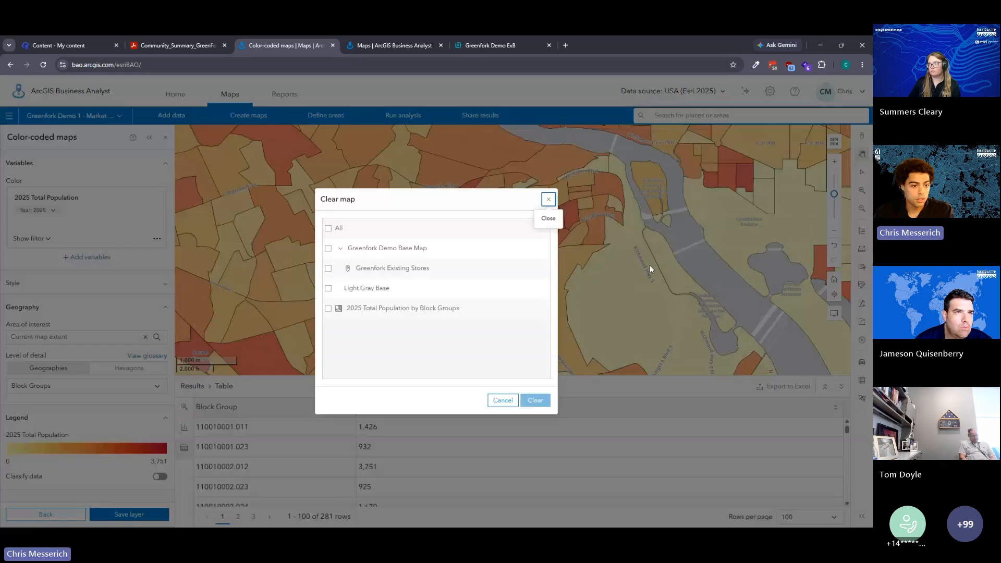
left_click(384, 306)
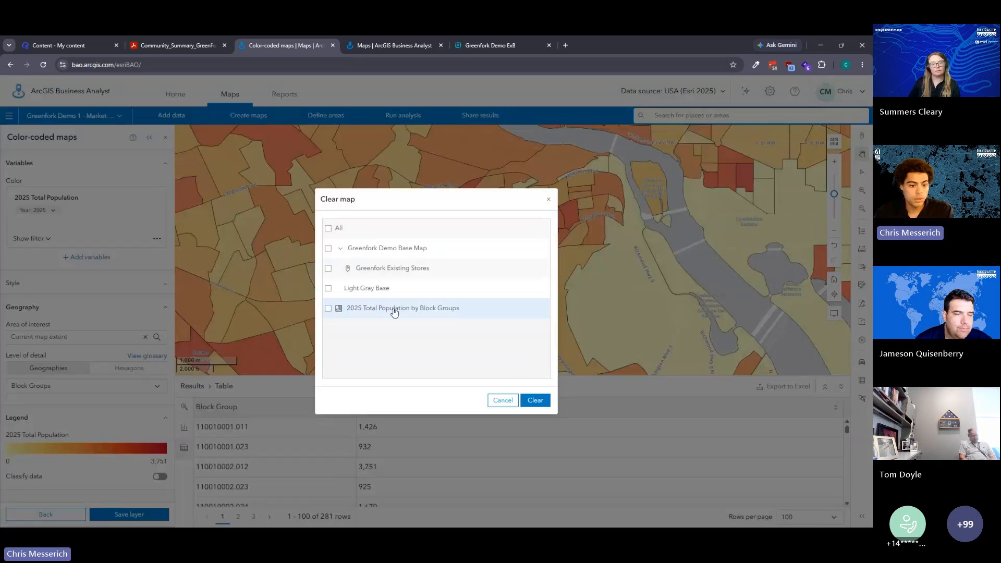
left_click(537, 400)
Run a points of interest keyword search for "cafe" within the current map extent, using the Data Axle source.
left_click(261, 116)
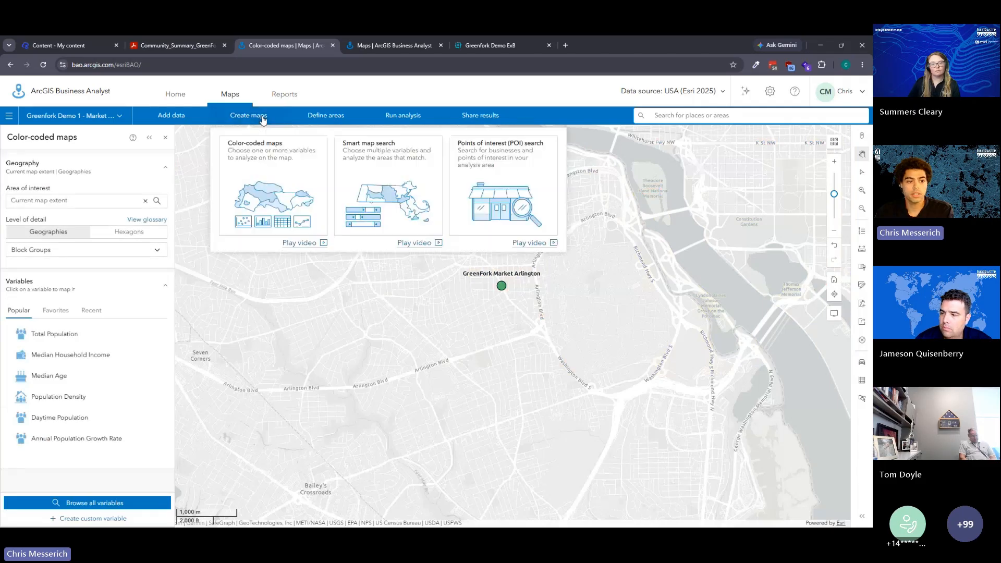
left_click(493, 164)
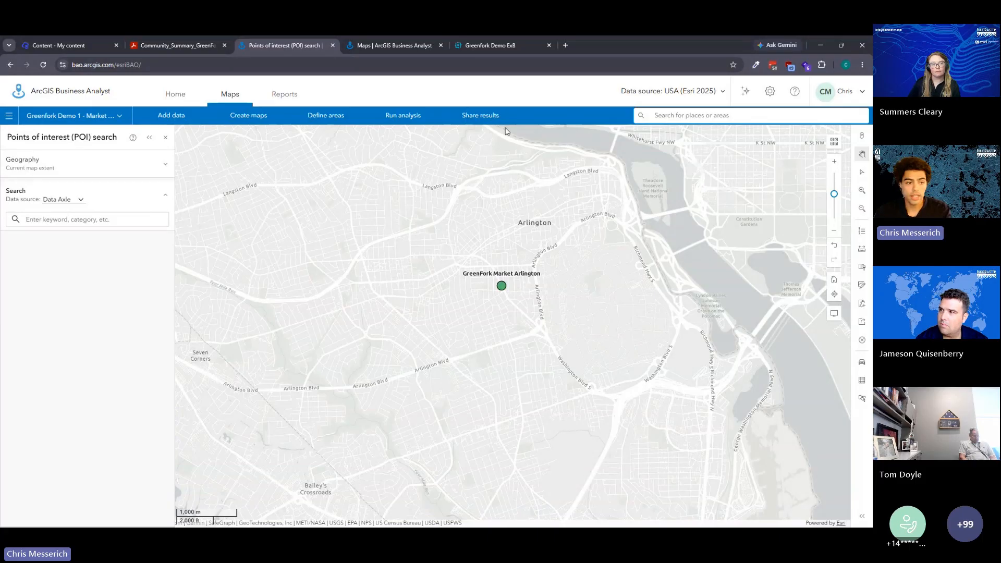
left_click(89, 219)
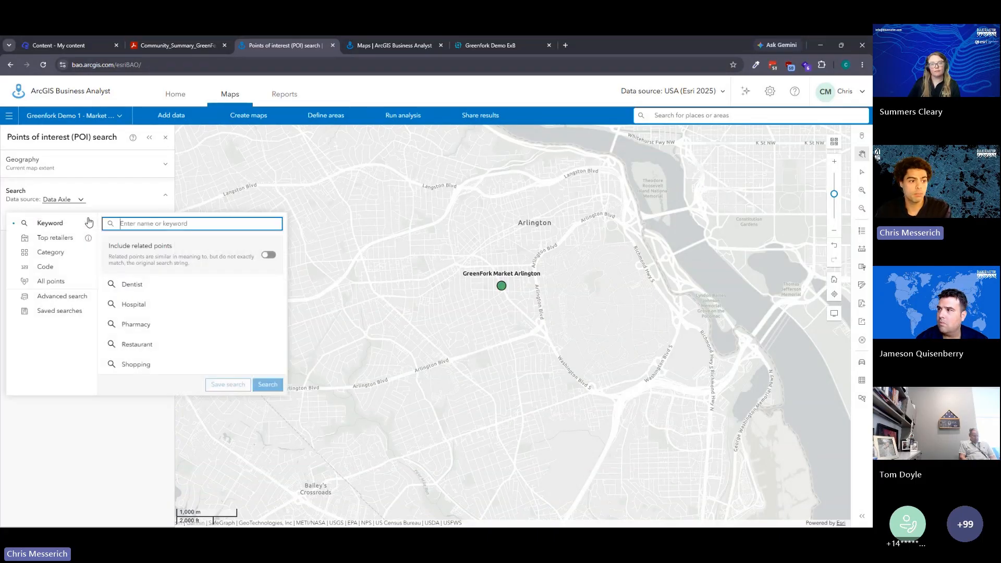
type("cafe")
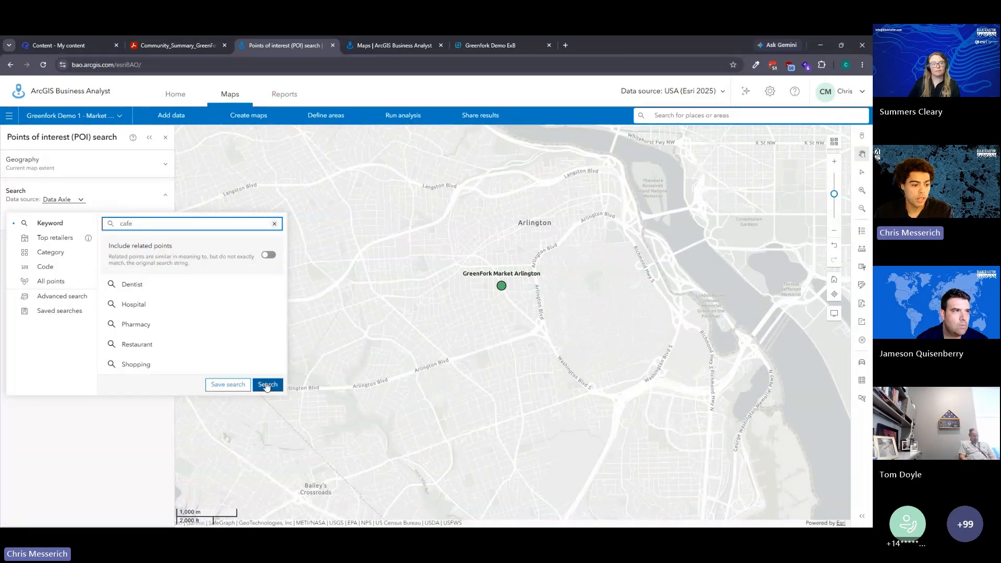
left_click(268, 384)
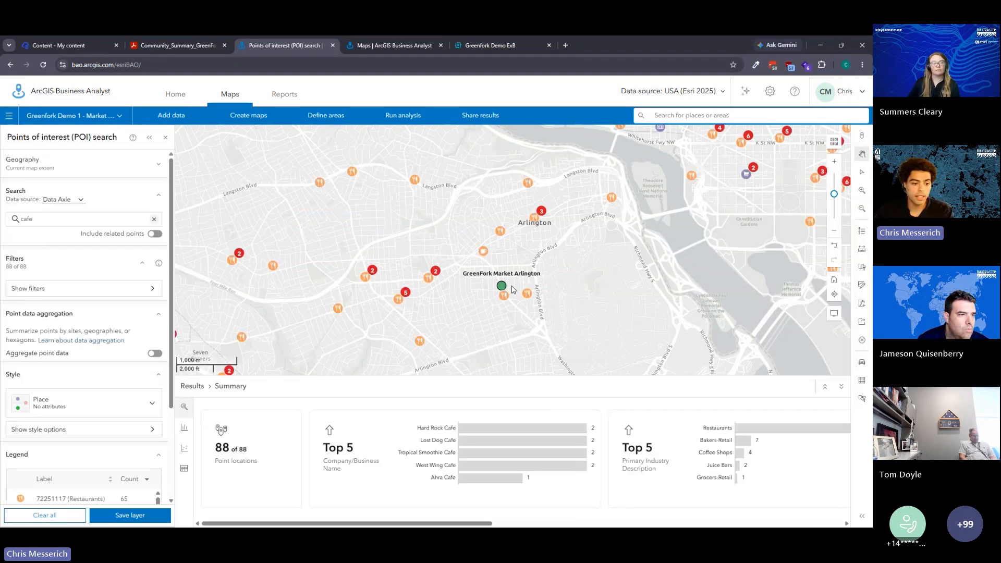
Examine the cafe results as a table, including the square footage, employee count and sales volume columns.
left_click(184, 469)
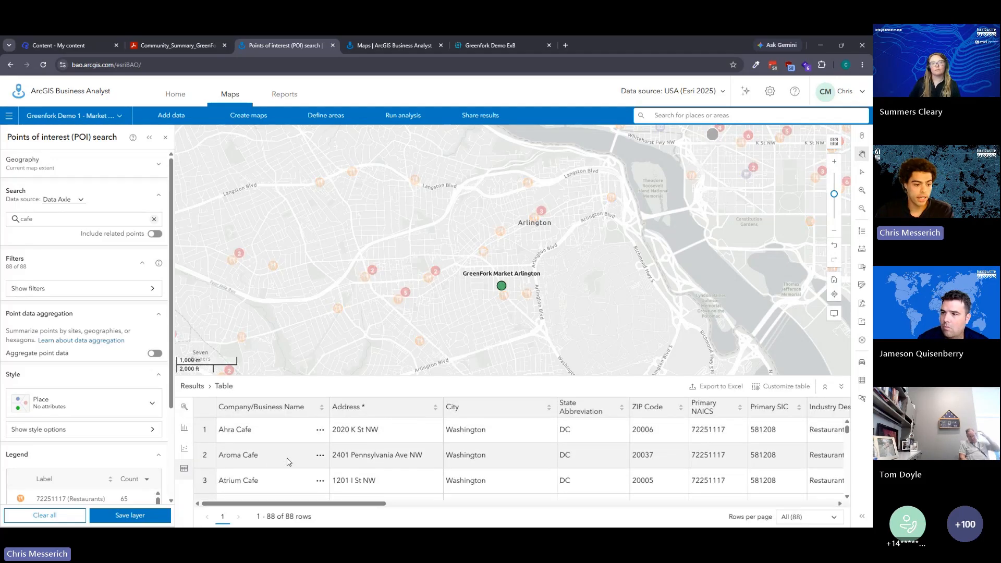
left_click_drag(334, 506, 659, 515)
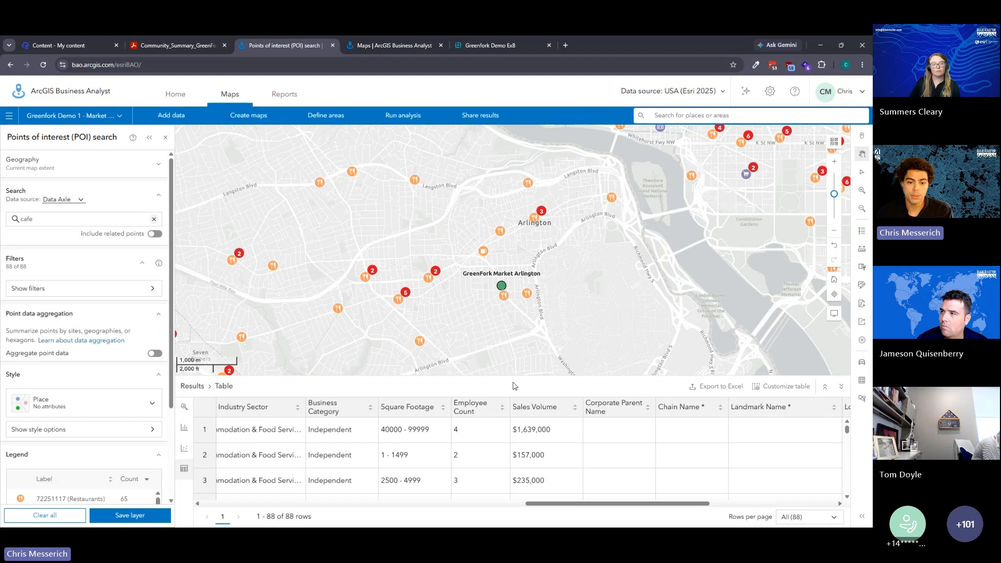
Review the cafe layer's legend categories and its save options, leaving the layer unsaved.
scroll(156, 366, "down", 3)
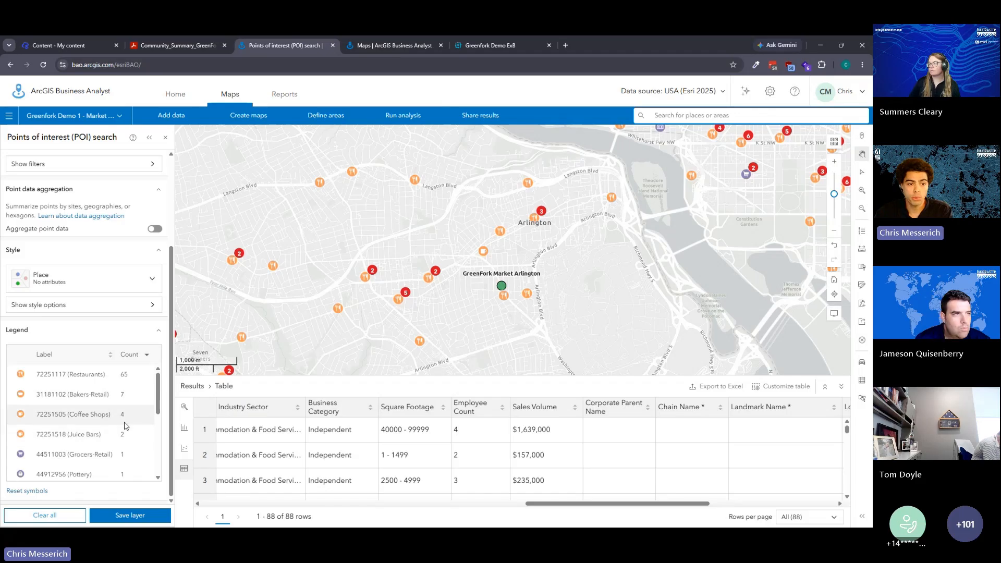
left_click(130, 515)
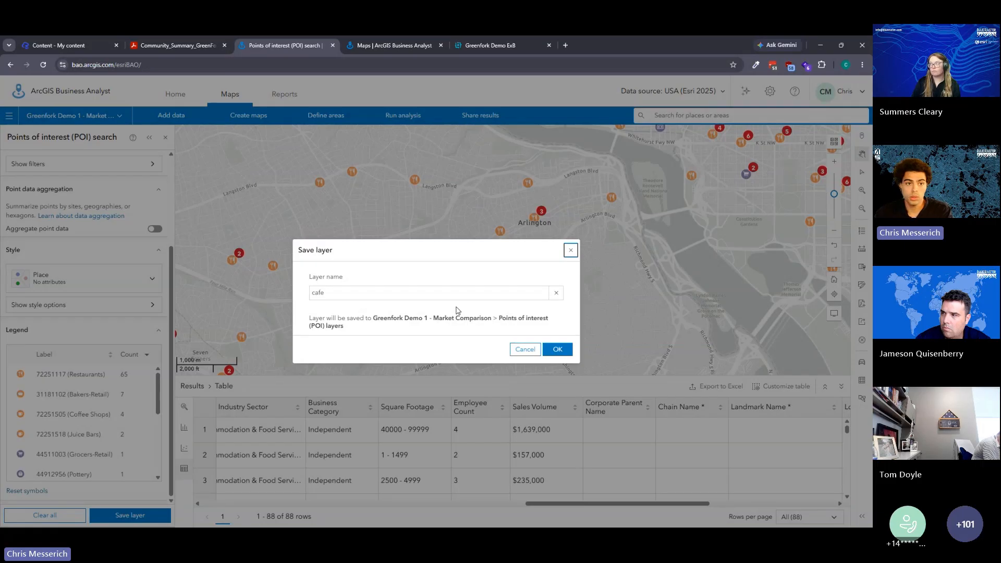
left_click(535, 350)
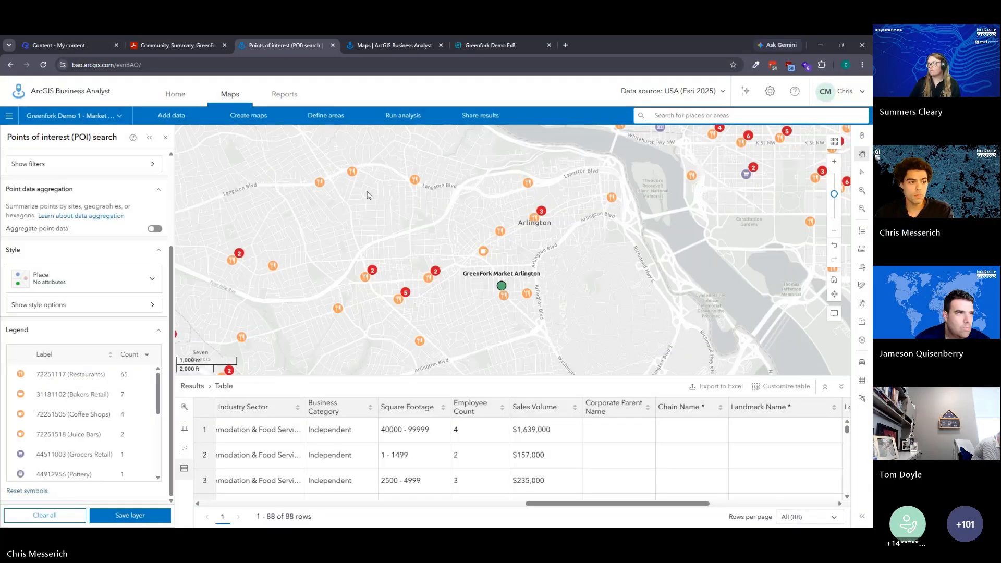
Switch to the Greenfork Demo 2- Suitability project and examine the existing stores and candidate sites on its map.
left_click(388, 45)
left_click_drag(547, 293, 536, 284)
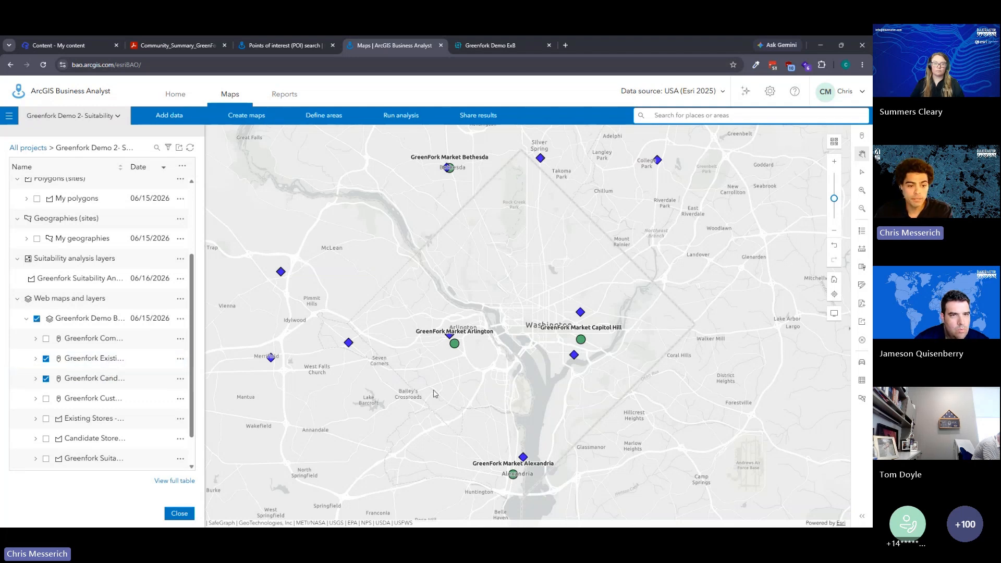
left_click_drag(465, 393, 458, 390)
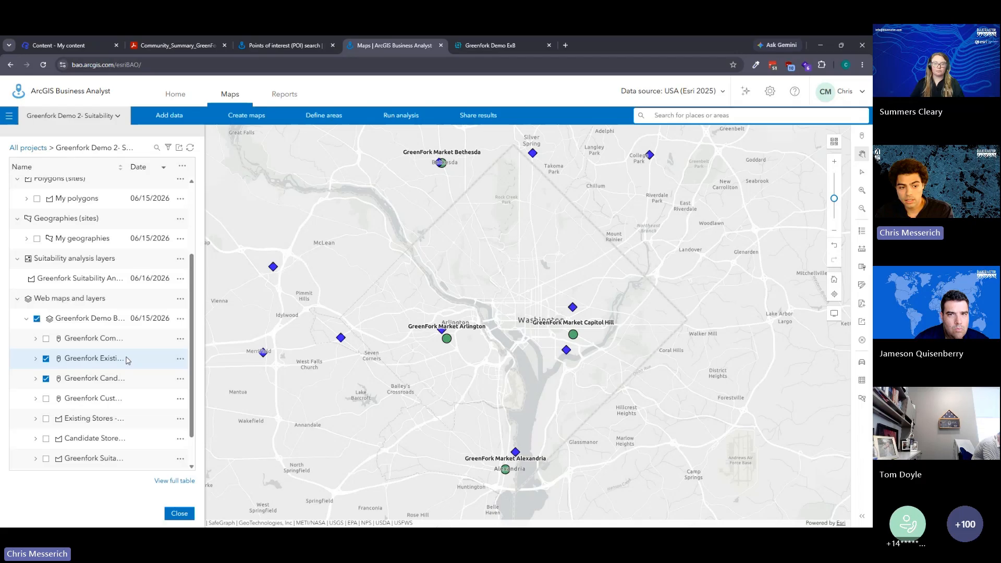
left_click_drag(478, 391, 494, 395)
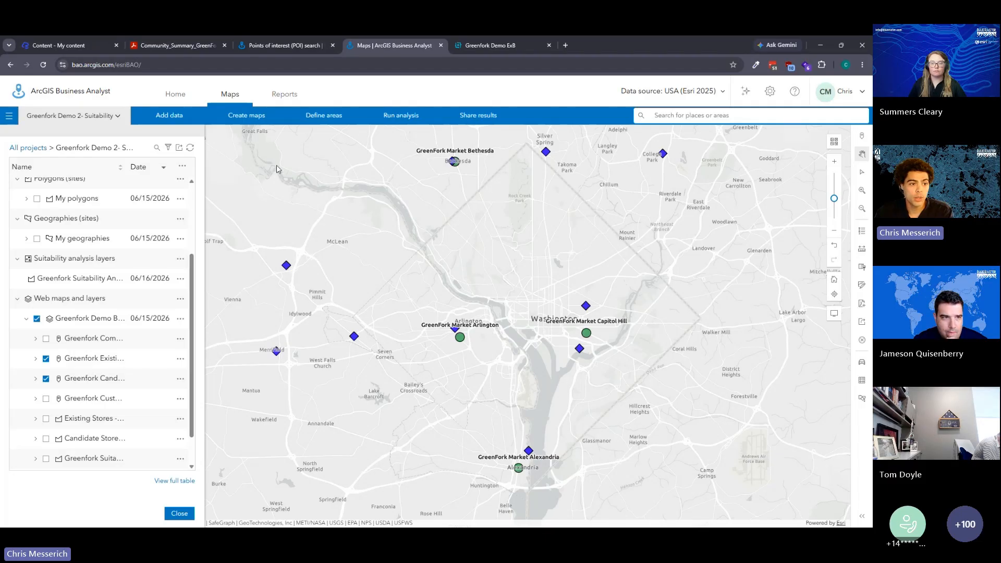
Start a suitability analysis on features on the map, using the Greenfork Candidate Sites layer.
left_click(395, 119)
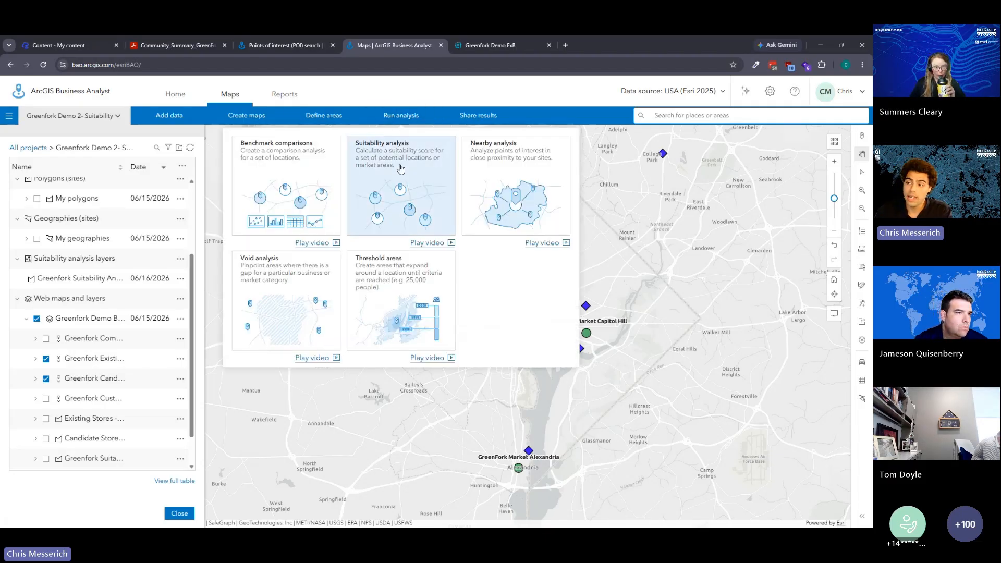
left_click(415, 188)
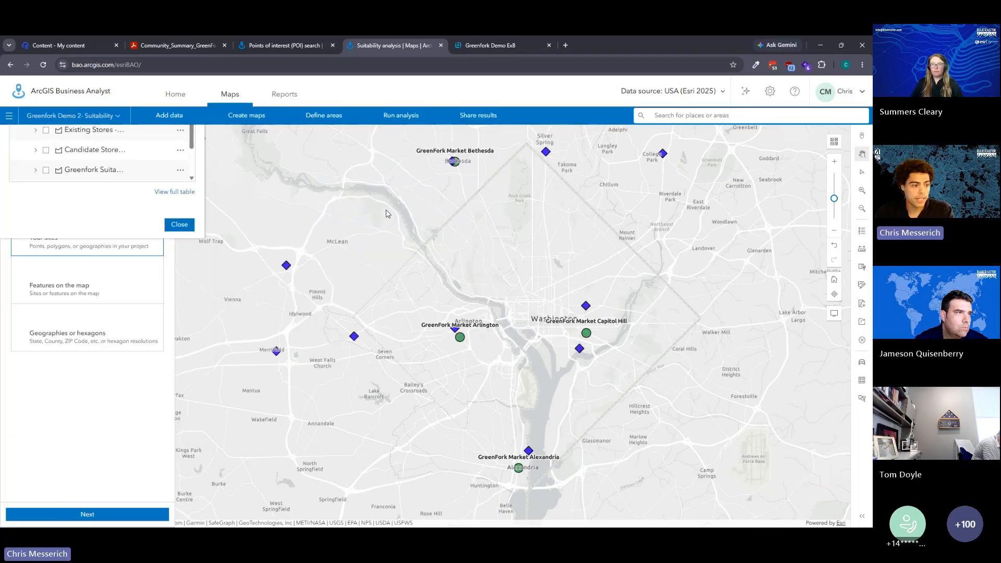
left_click(99, 283)
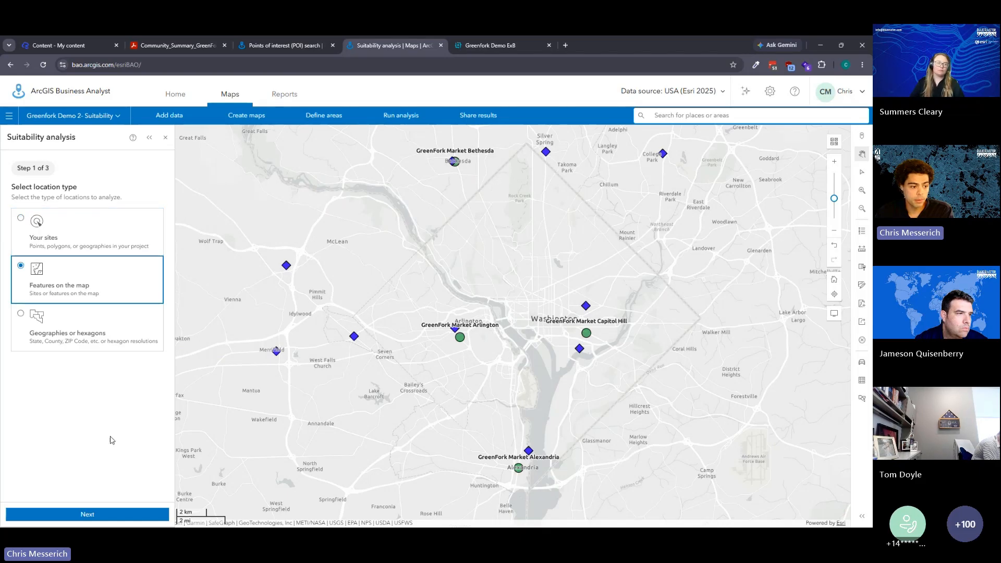
left_click(112, 519)
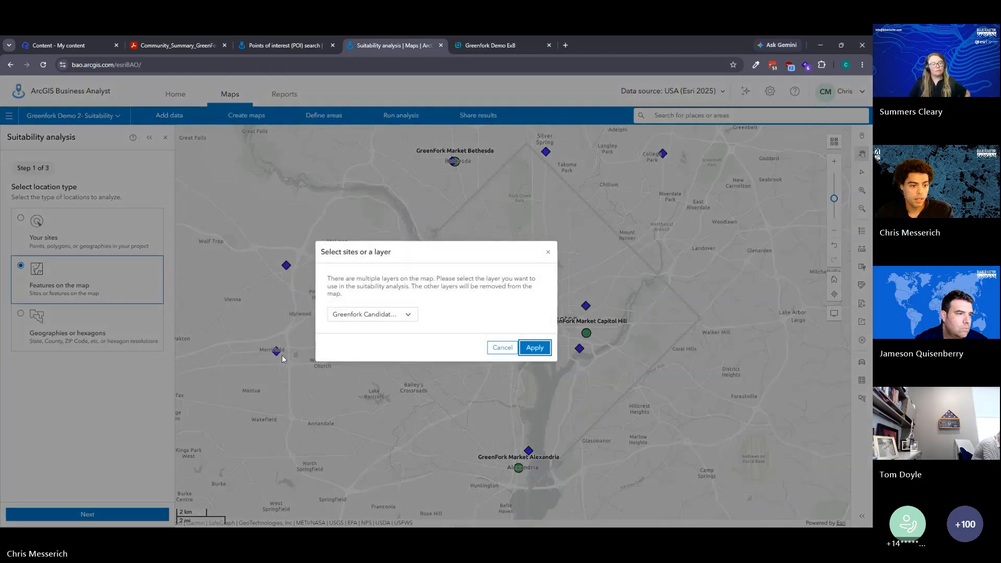
left_click(385, 316)
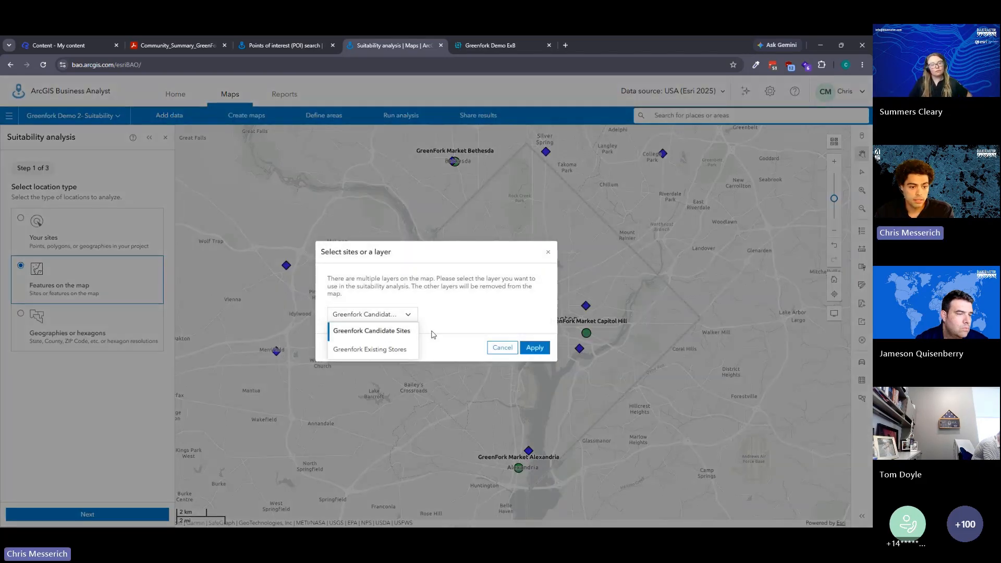
left_click(531, 349)
left_click(533, 349)
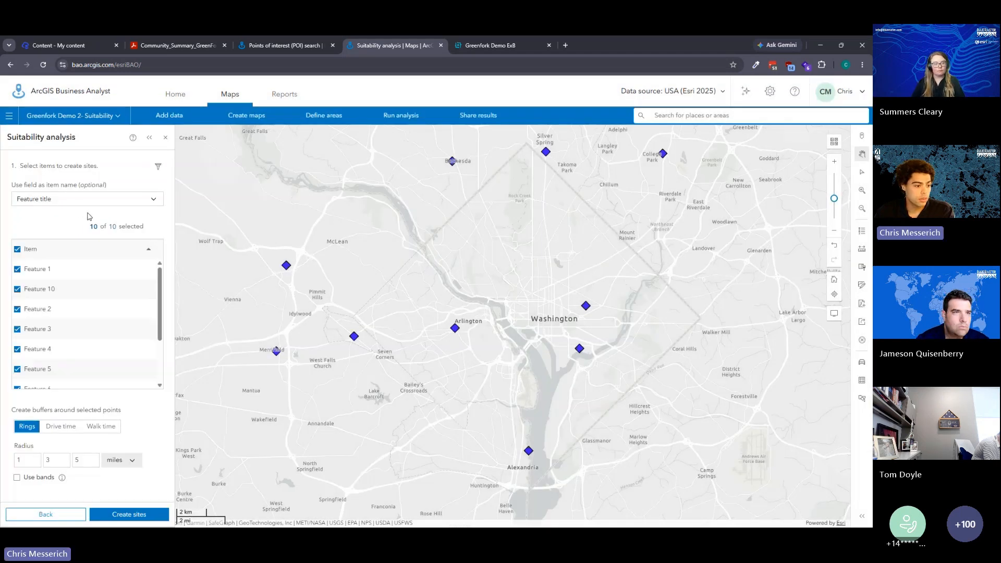
Name the candidate items by the site_name field and review the list of selected sites.
left_click(76, 199)
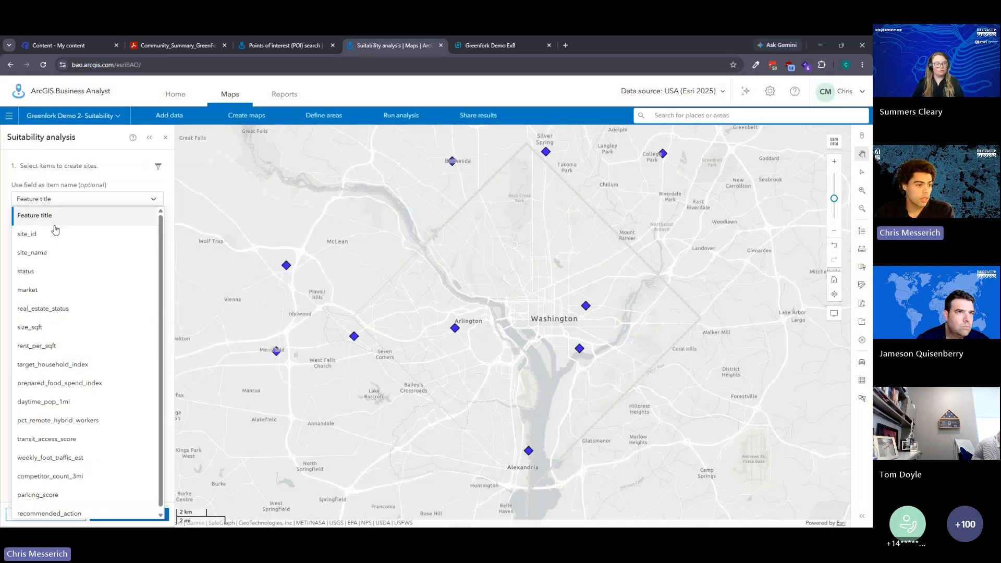
left_click(51, 253)
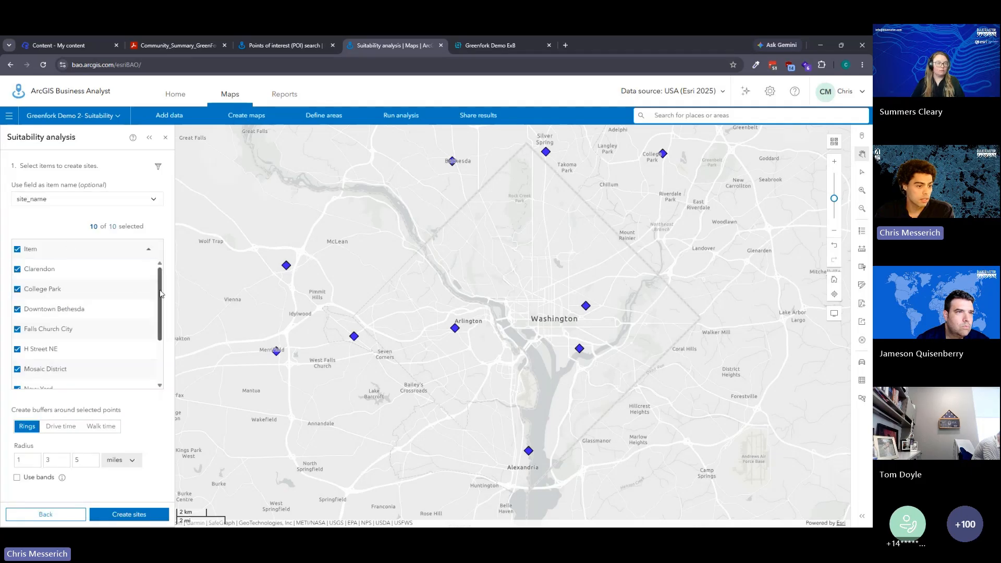
scroll(159, 297, "down", 1)
scroll(160, 299, "down", 2)
scroll(164, 298, "up", 3)
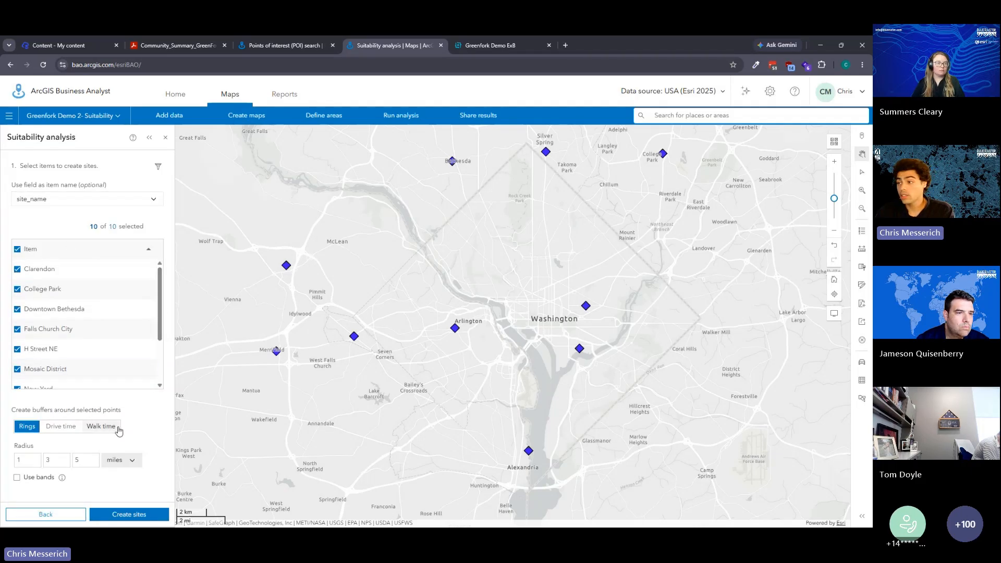
Create the sites with walk time buffers, keeping only the 10-minute value.
left_click(100, 428)
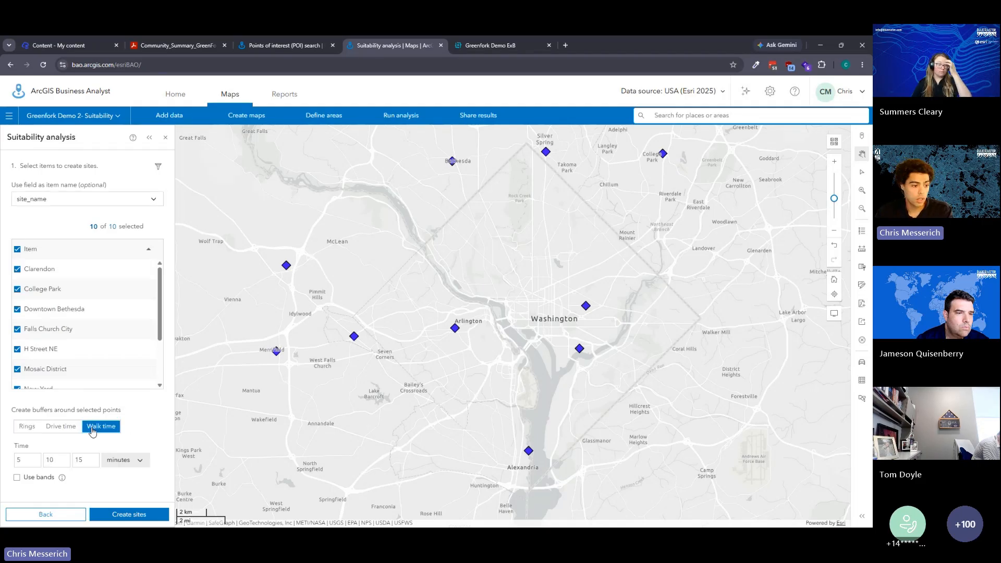
left_click(26, 460)
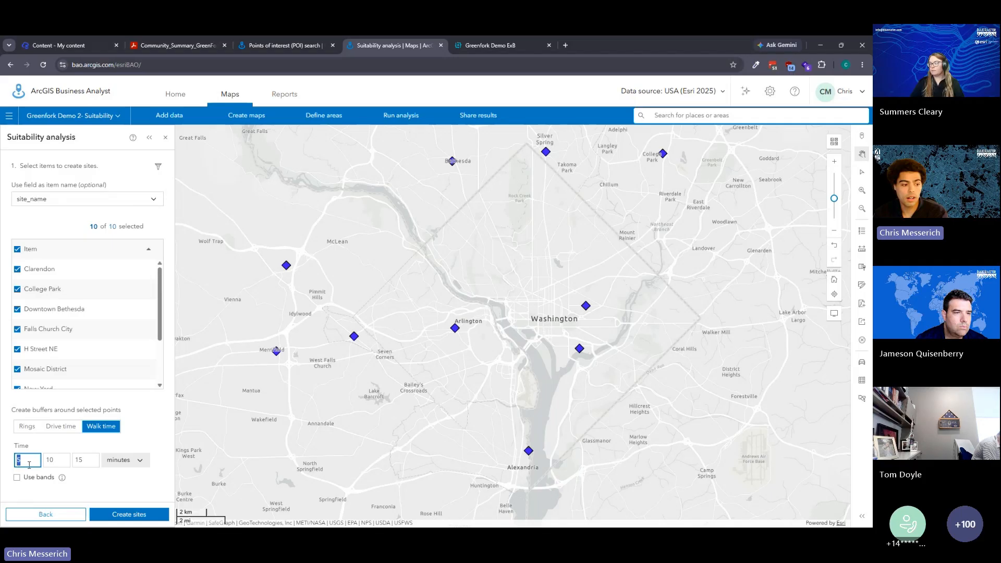
key("BackSpace")
left_click(85, 459)
key("BackSpace")
key("BackSpace")
left_click(97, 445)
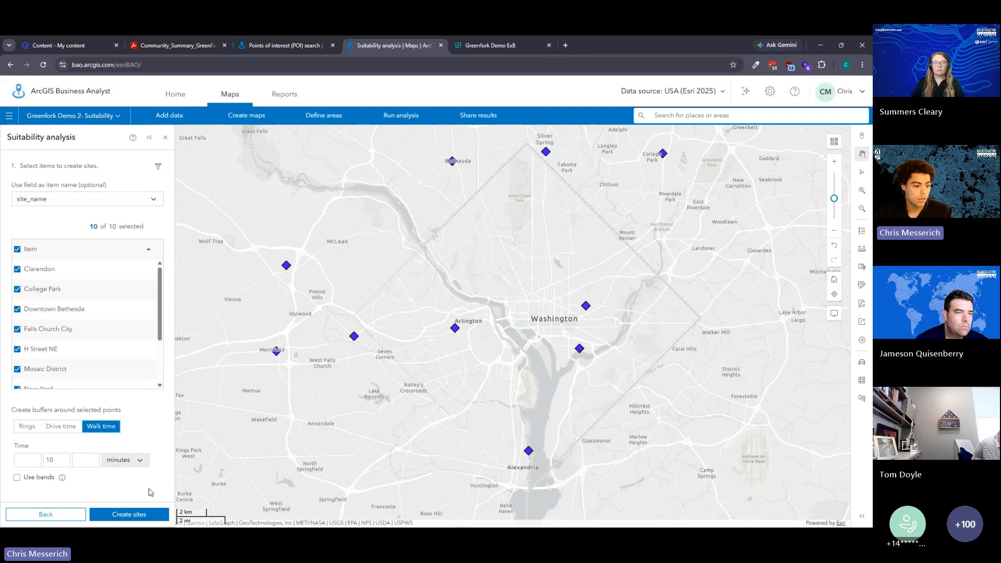
left_click(137, 516)
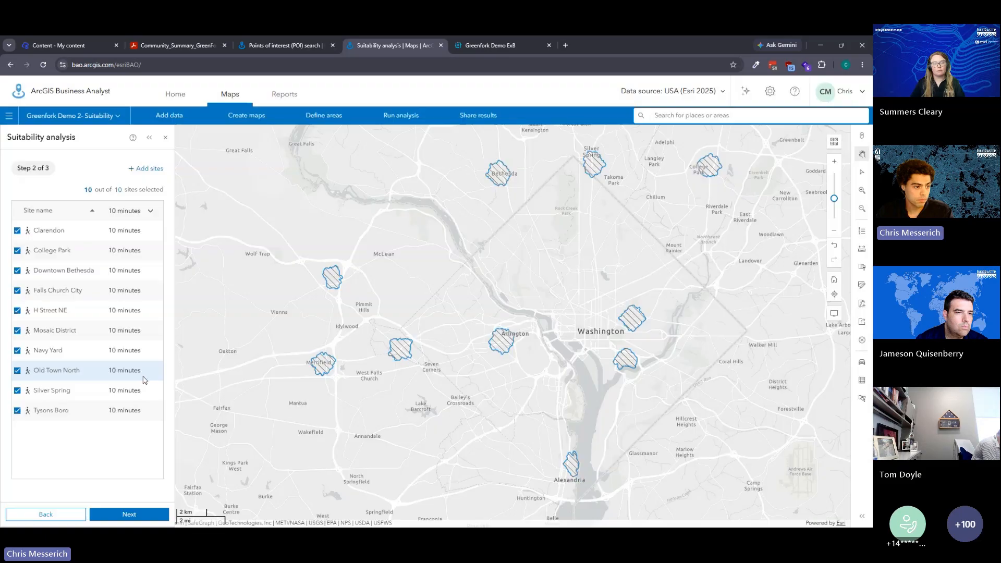
Keep all candidate sites selected, review the variables of the Population and income list, and apply it as the analysis criteria.
scroll(454, 345, "up", 2)
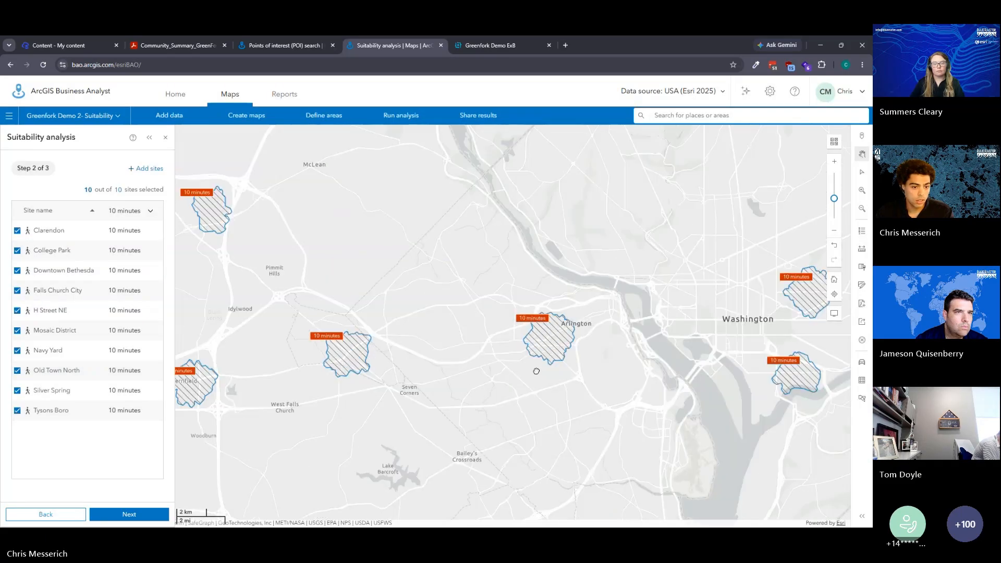
scroll(513, 364, "down", 2)
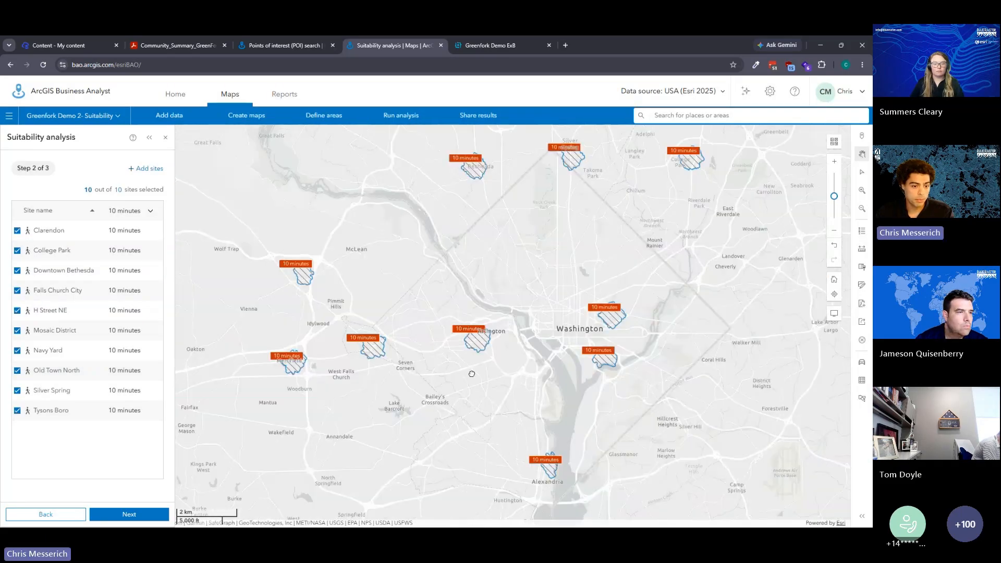
left_click(137, 512)
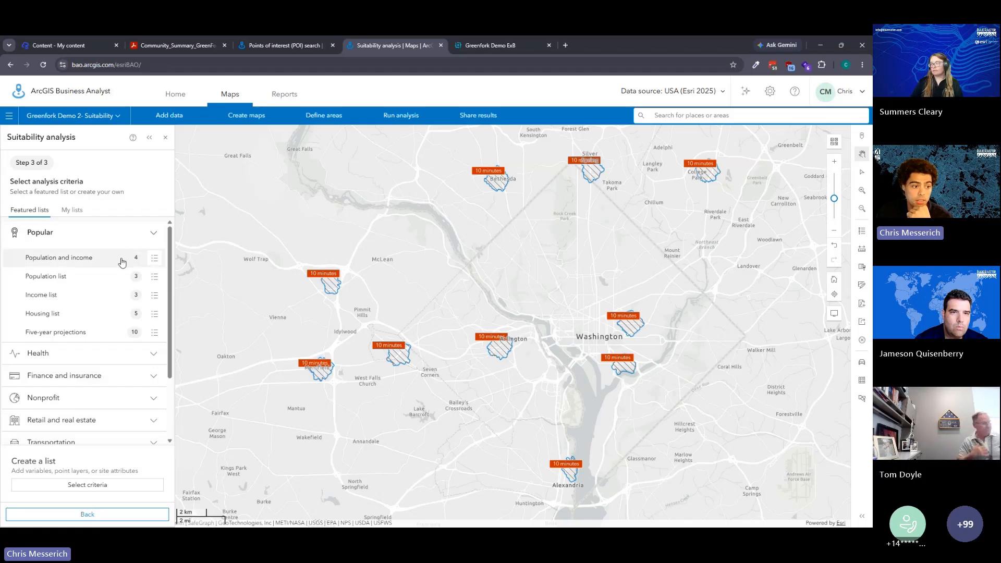
left_click(154, 258)
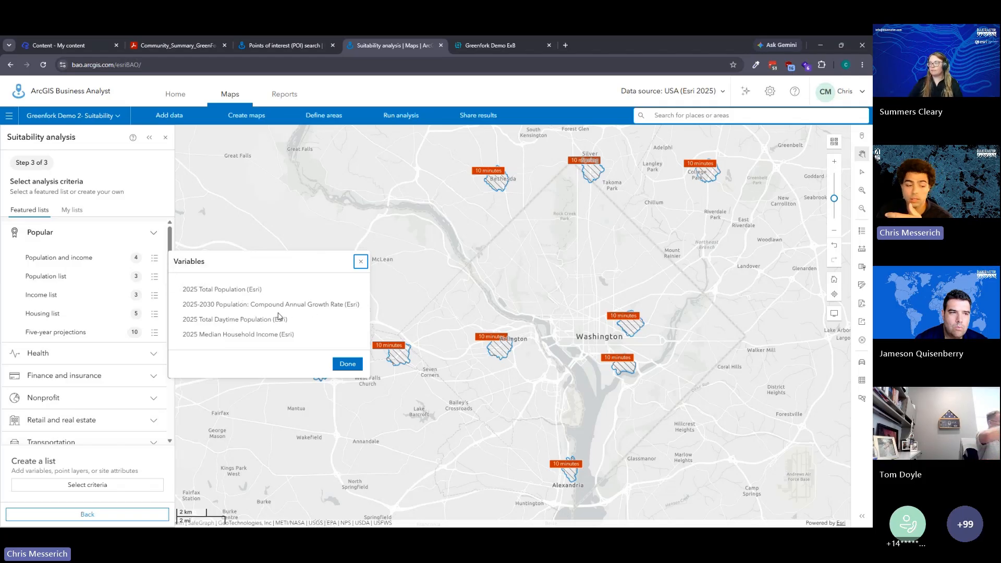
left_click(347, 364)
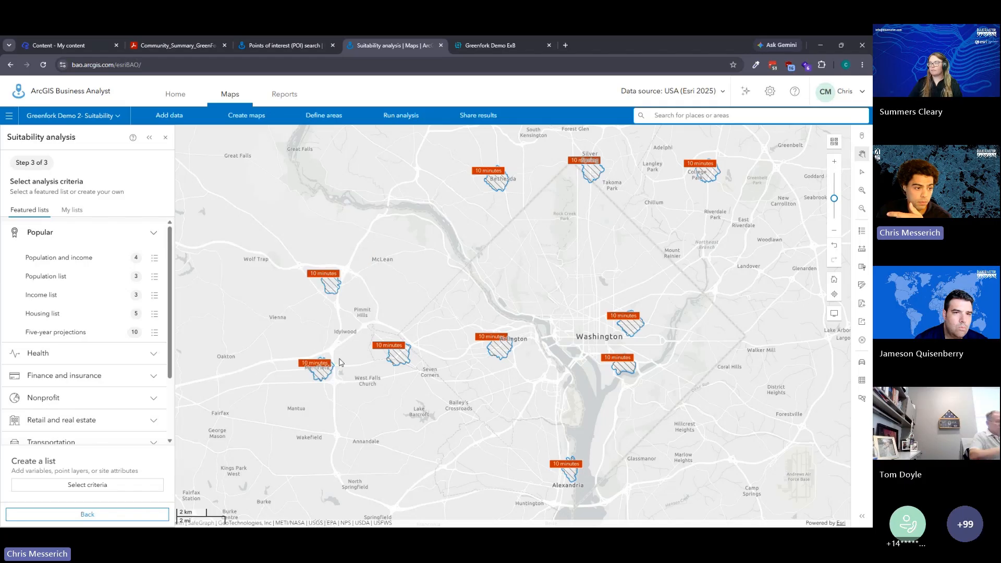
left_click(79, 263)
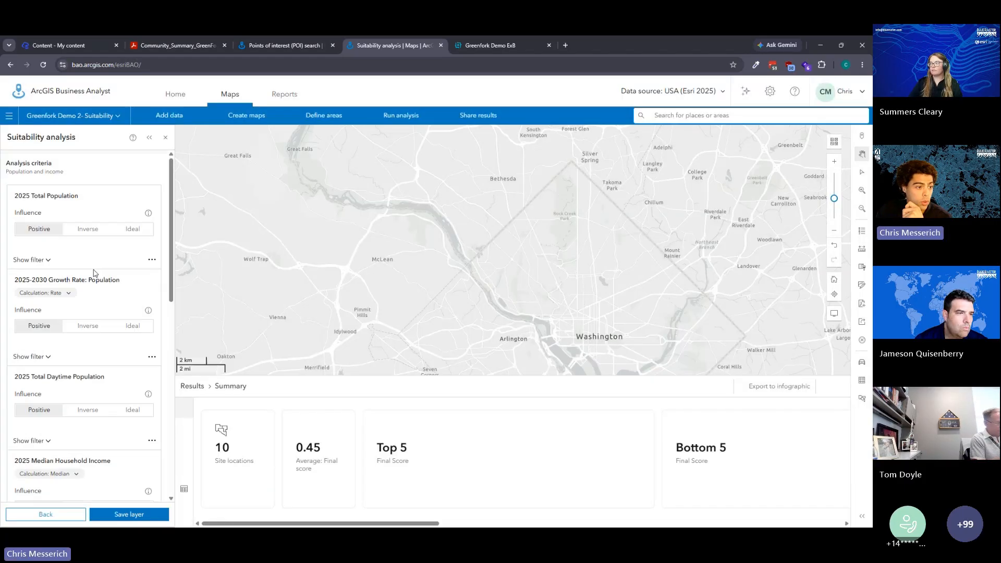
Restyle the suitability result areas with the red-to-green color ramp and return to the analysis criteria.
left_click_drag(479, 289, 460, 277)
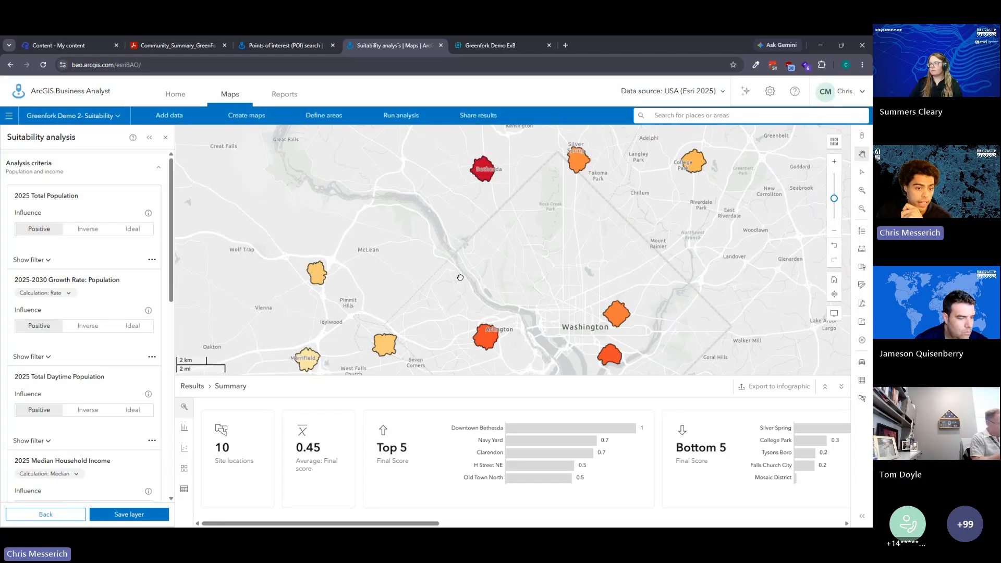
scroll(460, 281, "down", 2)
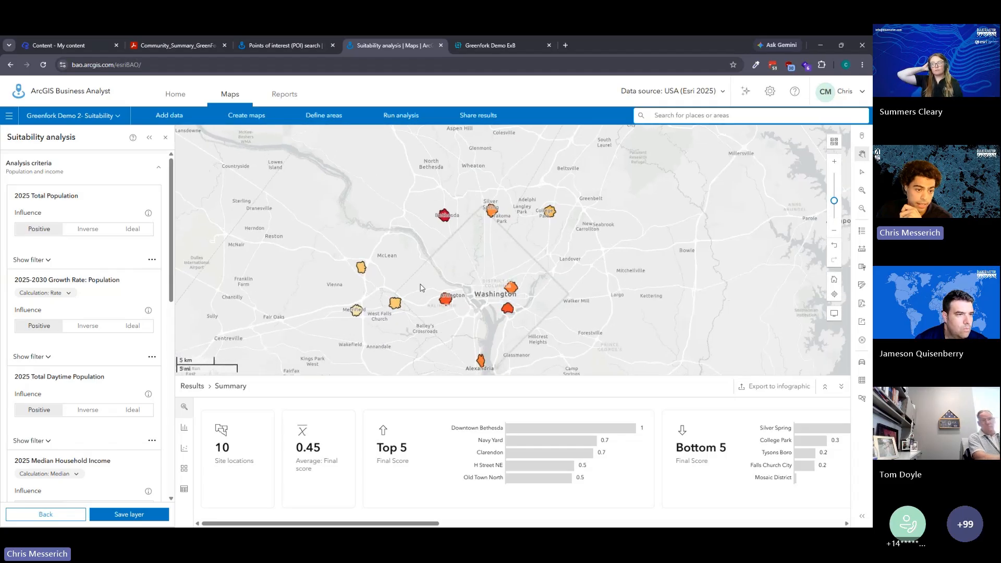
scroll(498, 301, "up", 2)
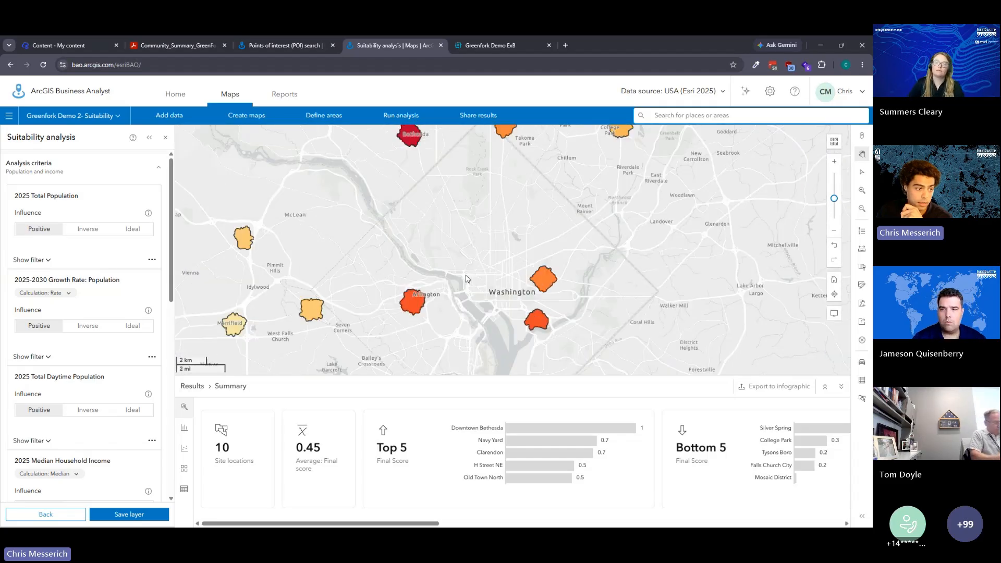
scroll(163, 249, "down", 2)
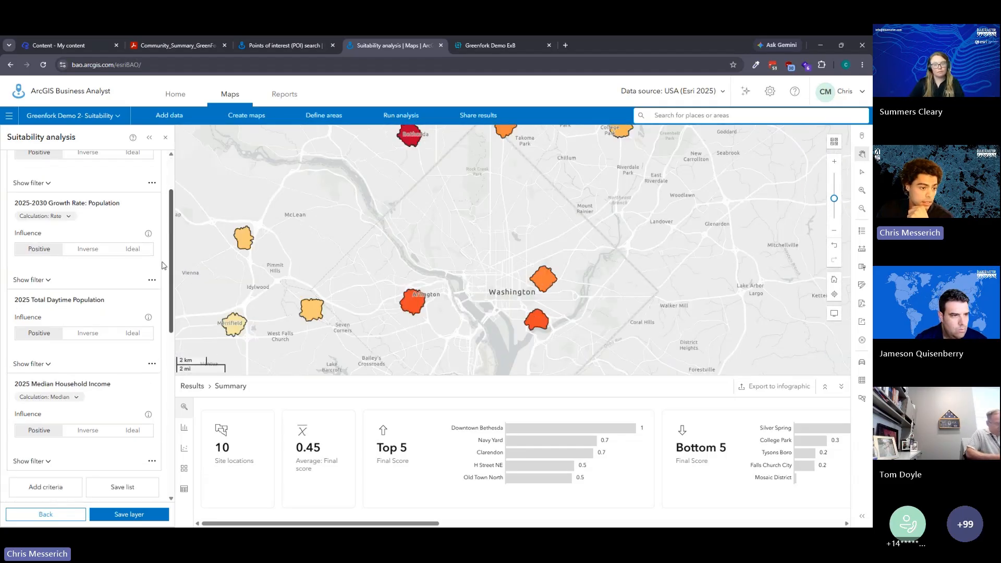
scroll(161, 263, "down", 4)
scroll(161, 347, "down", 4)
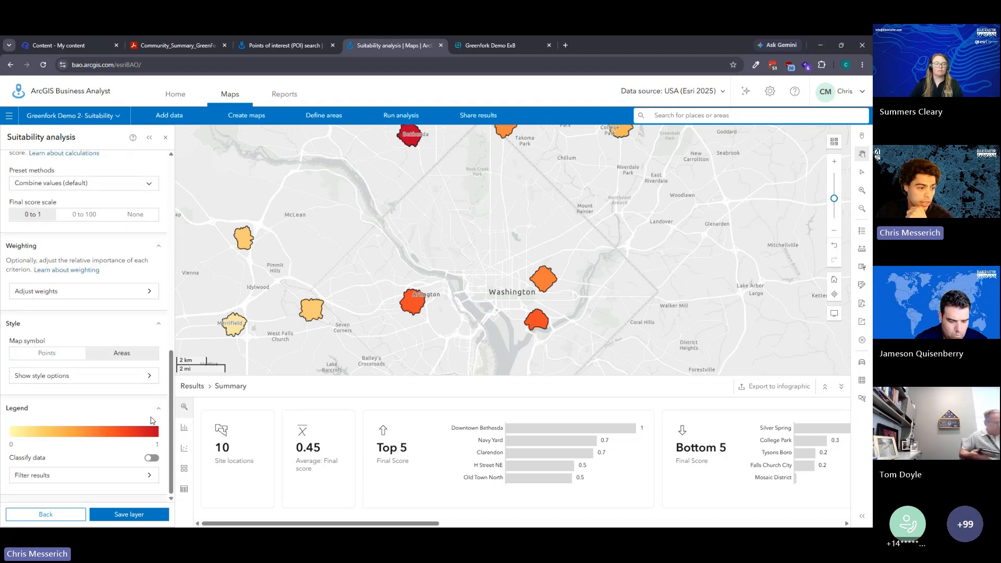
left_click(128, 374)
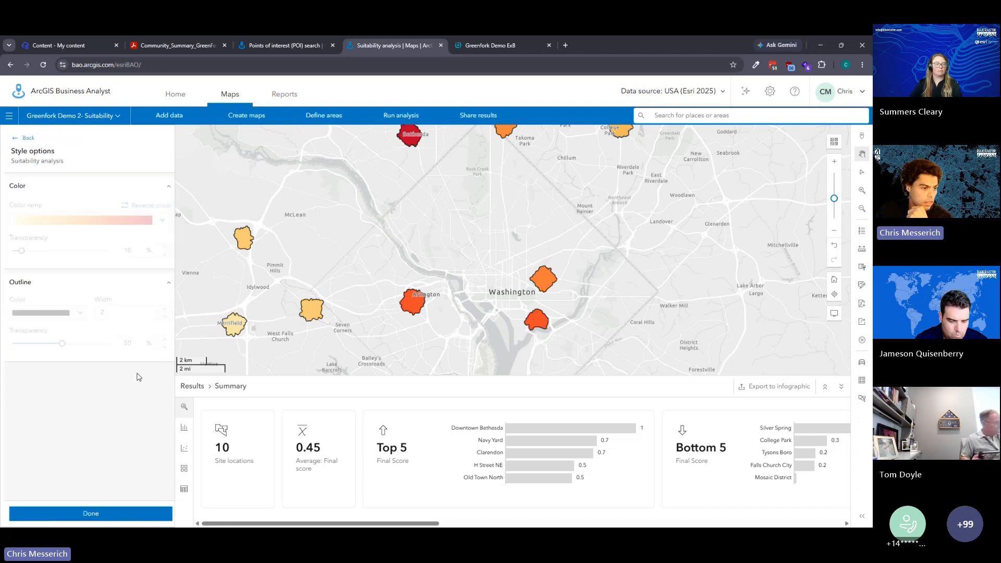
left_click(159, 224)
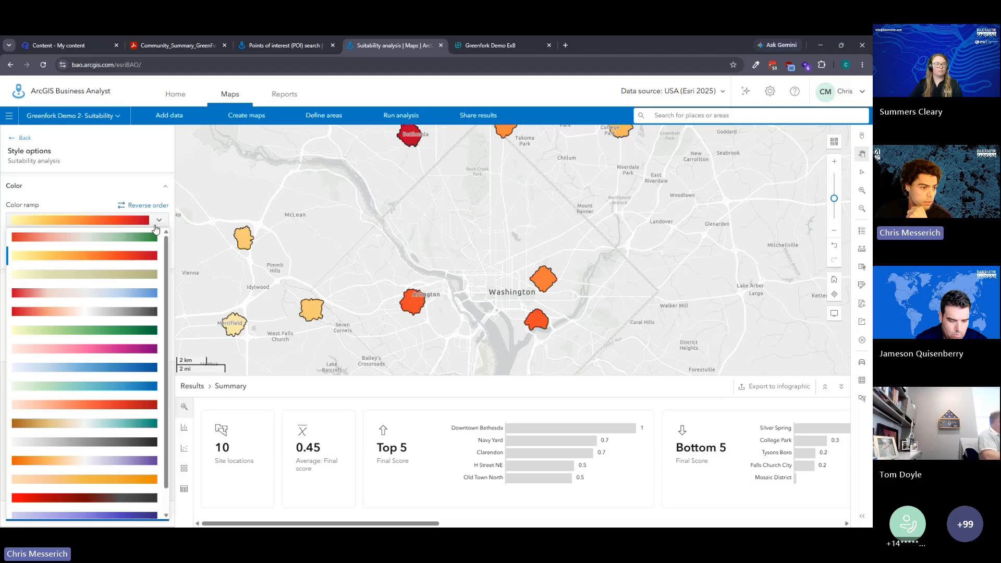
left_click(73, 239)
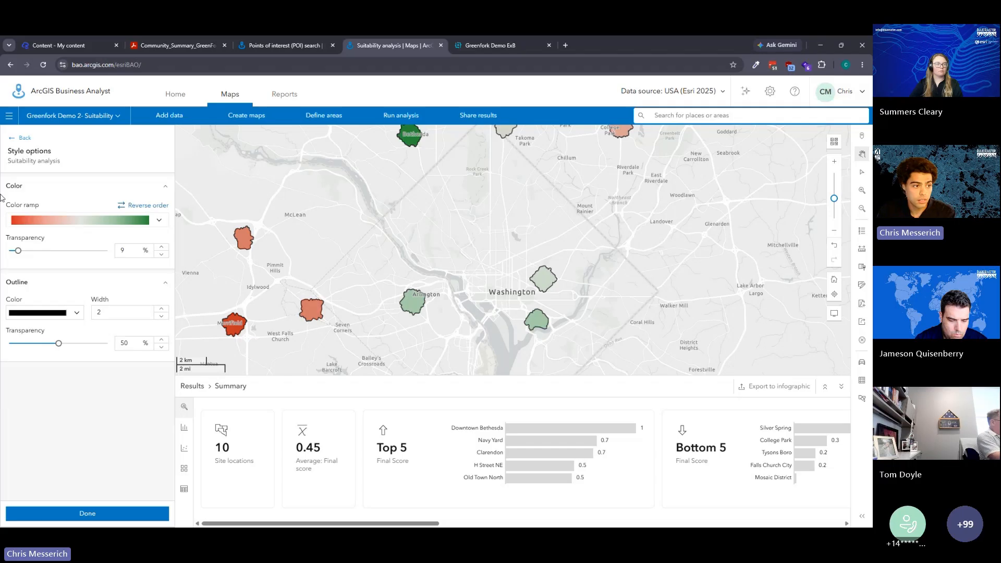
left_click(17, 139)
scroll(98, 281, "down", 10)
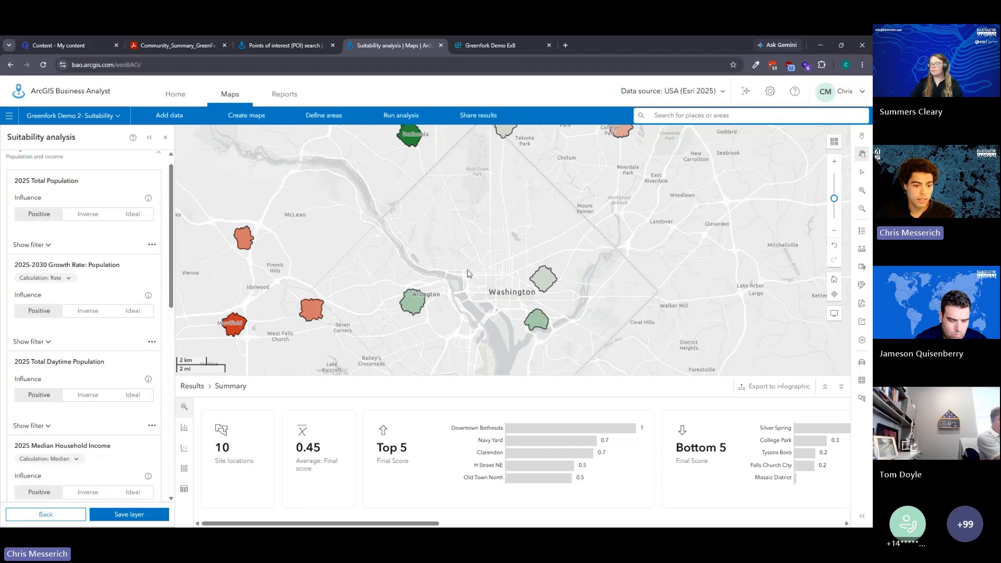
left_click_drag(468, 273, 478, 297)
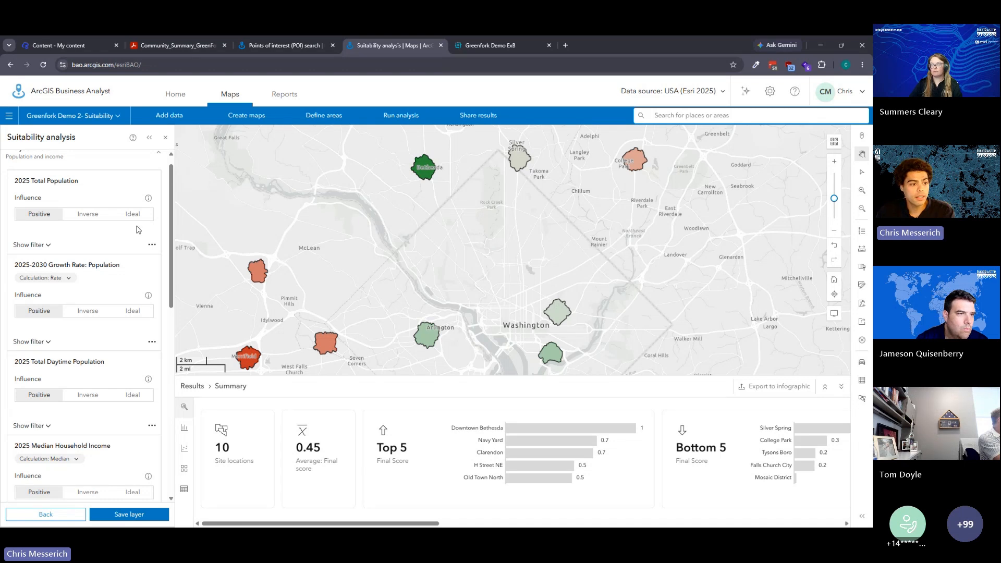
Adjust the criteria weights so that 2025 Total Daytime Population counts for 54% of the total, and accept the weighting.
scroll(138, 229, "down", 2)
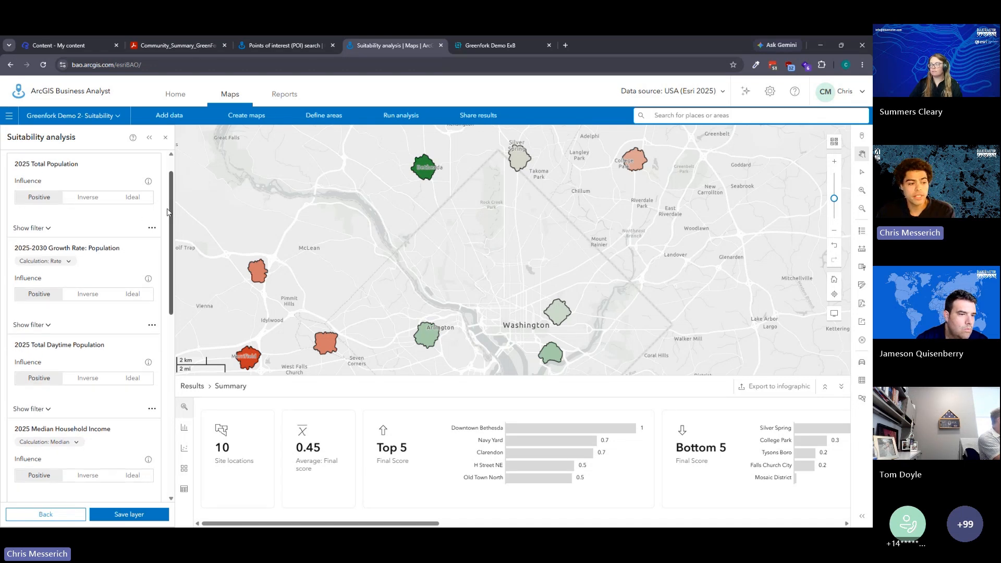
left_click_drag(173, 223, 182, 308)
scroll(83, 291, "down", 3)
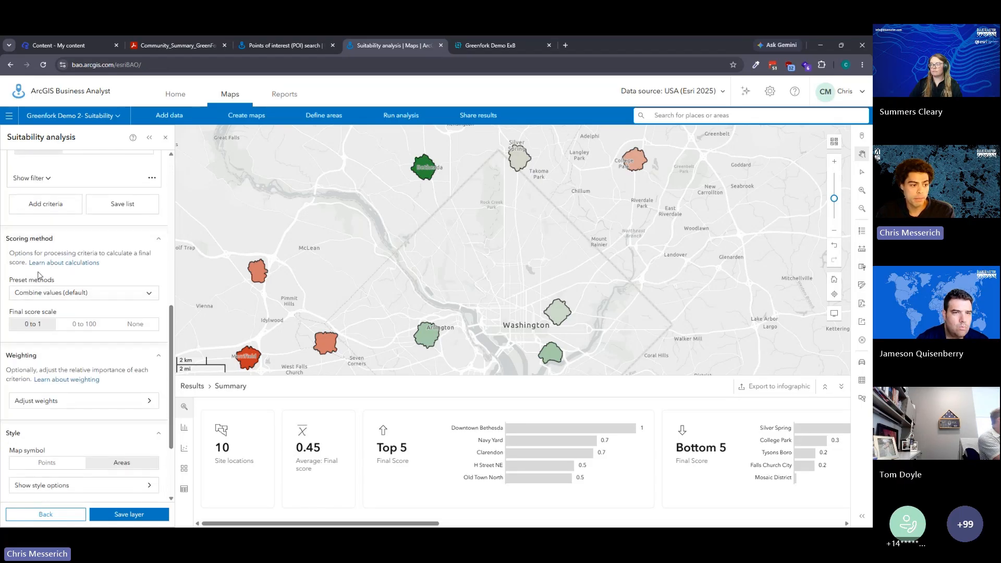
left_click(83, 324)
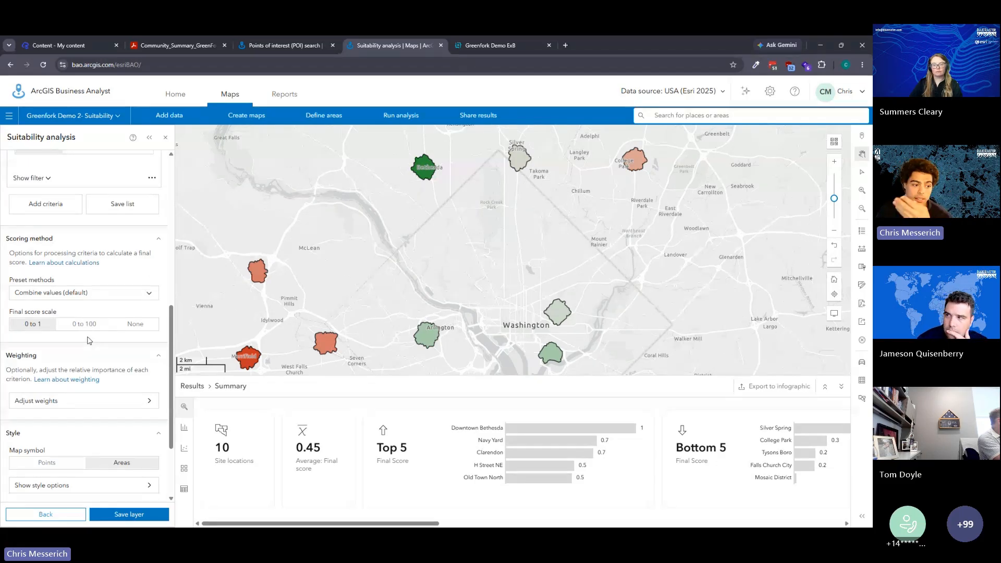
left_click(144, 403)
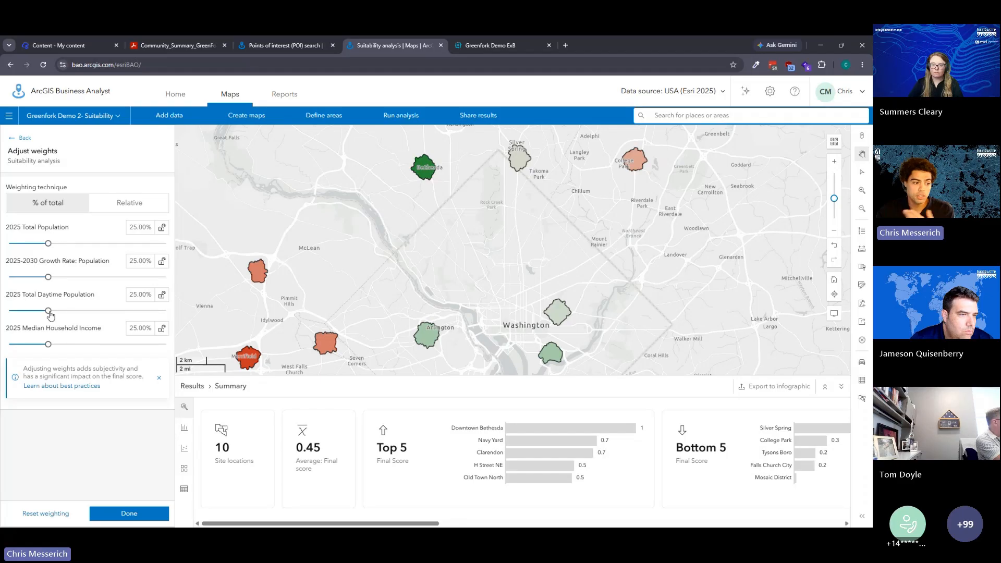
left_click_drag(48, 312, 94, 315)
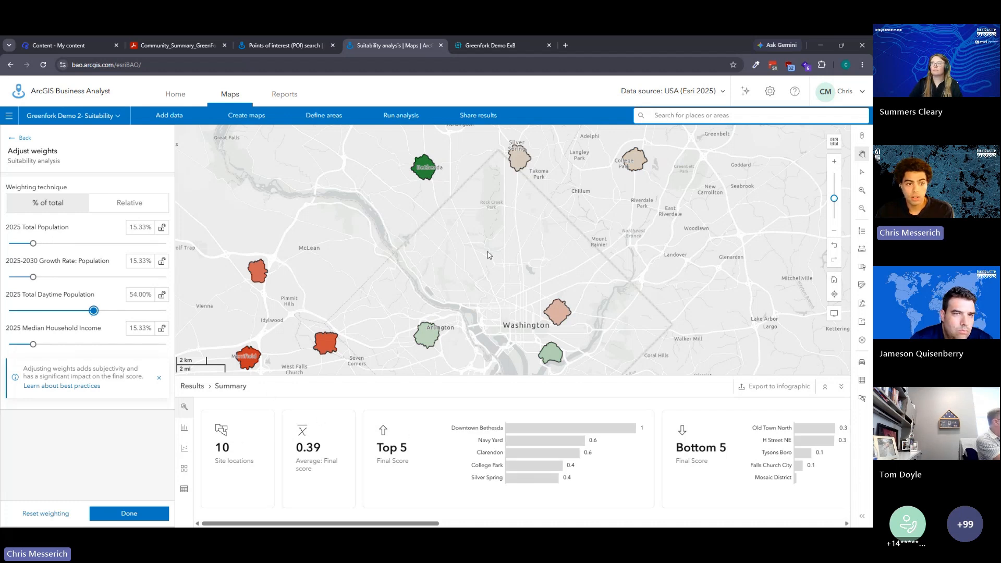
mouse_move(94, 313)
left_mouse_down()
mouse_move(63, 315)
mouse_move(94, 313)
left_mouse_up()
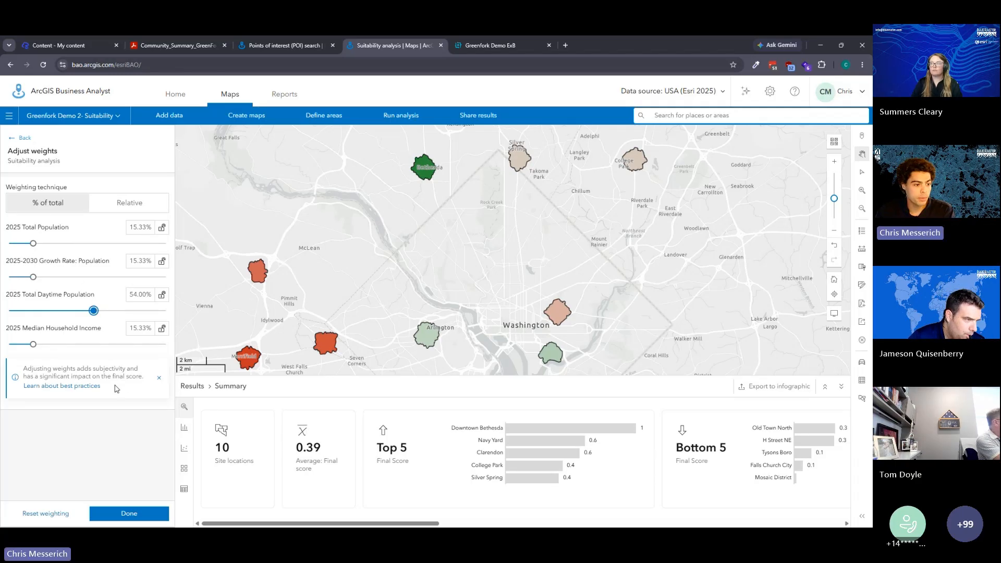
left_click(144, 512)
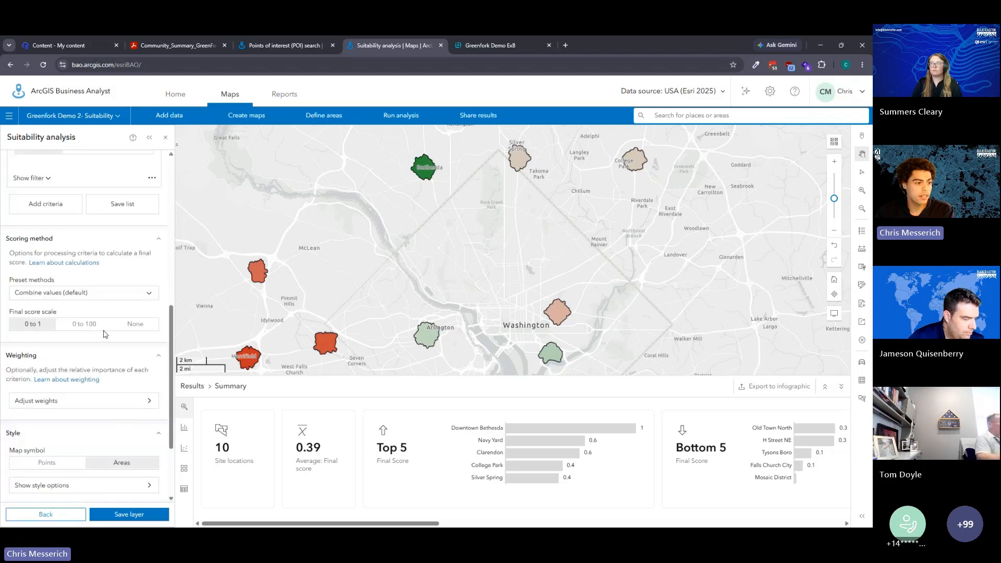
Add the Greenfork Competitors point layer from the Greenfork Demo Base Map as another suitability criterion.
scroll(101, 335, "up", 4)
scroll(97, 335, "down", 2)
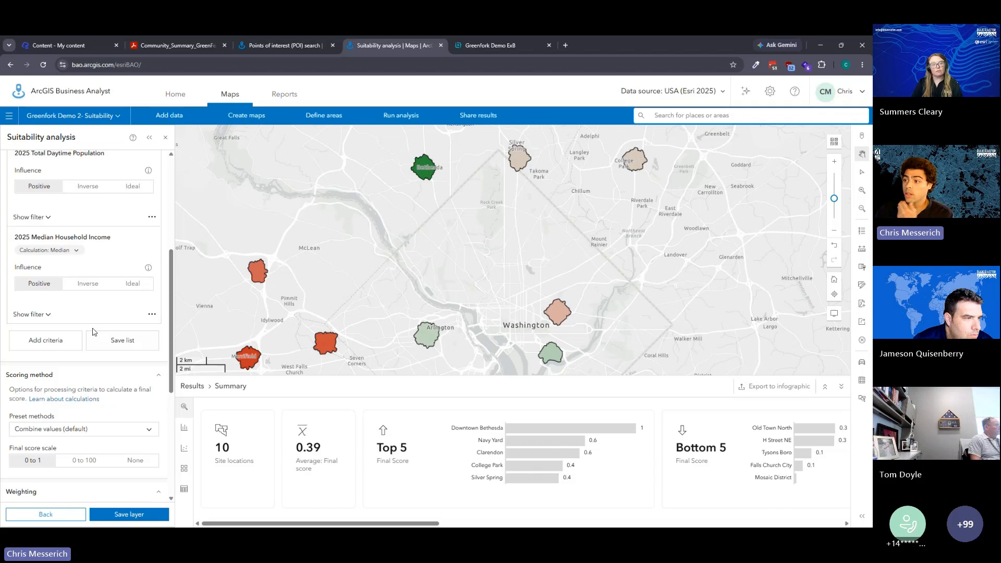
left_click(63, 342)
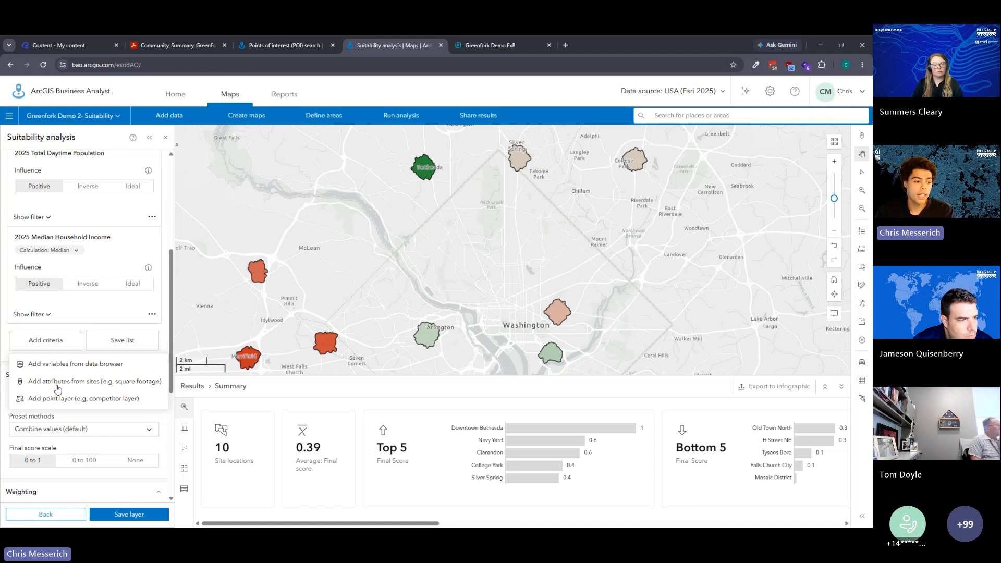
left_click(82, 399)
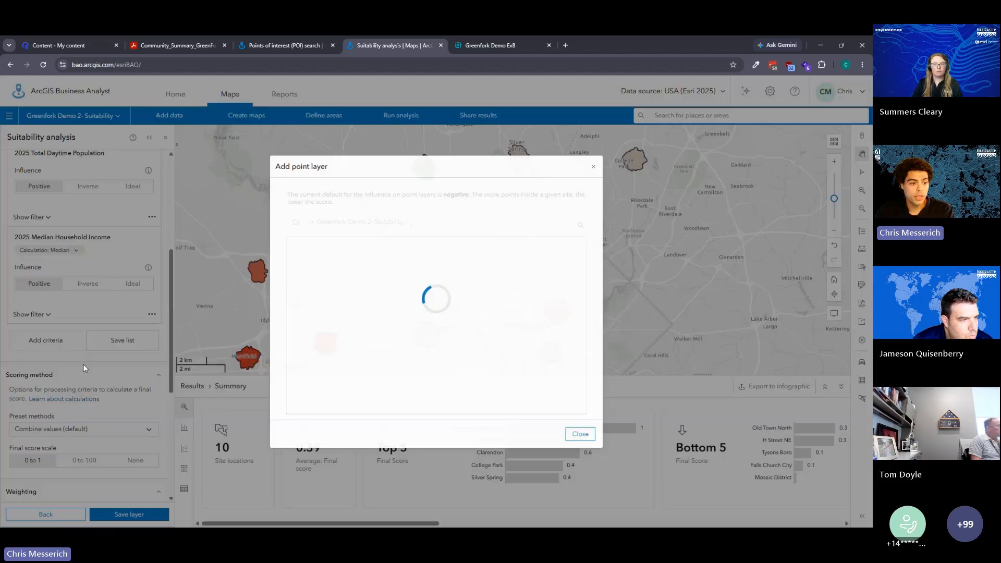
left_click(302, 287)
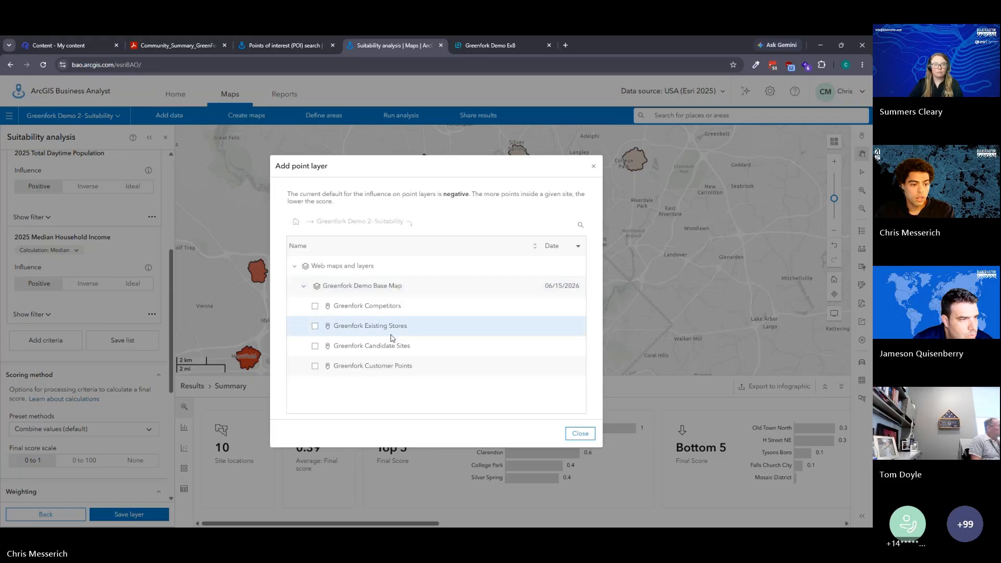
left_click(315, 308)
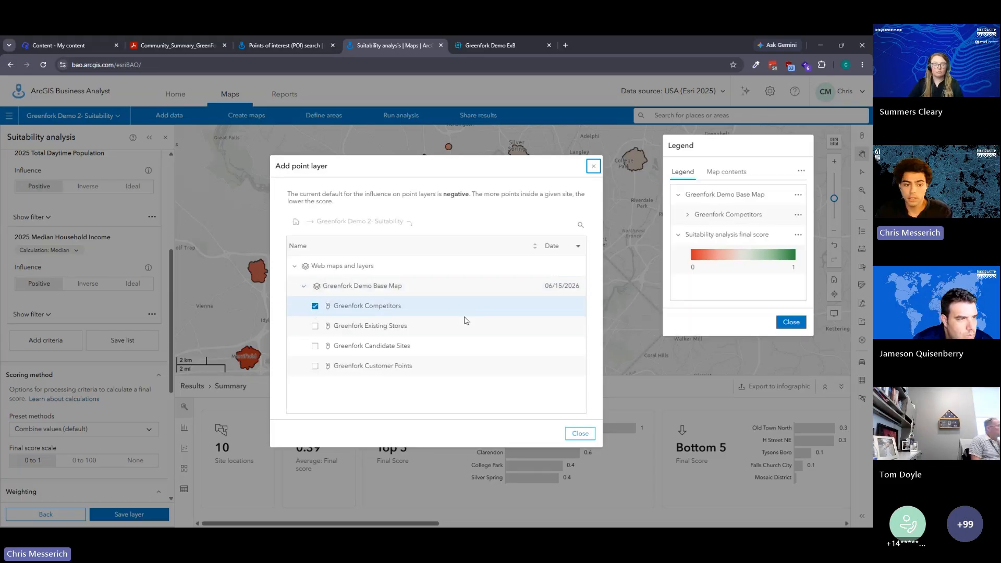
left_click(580, 433)
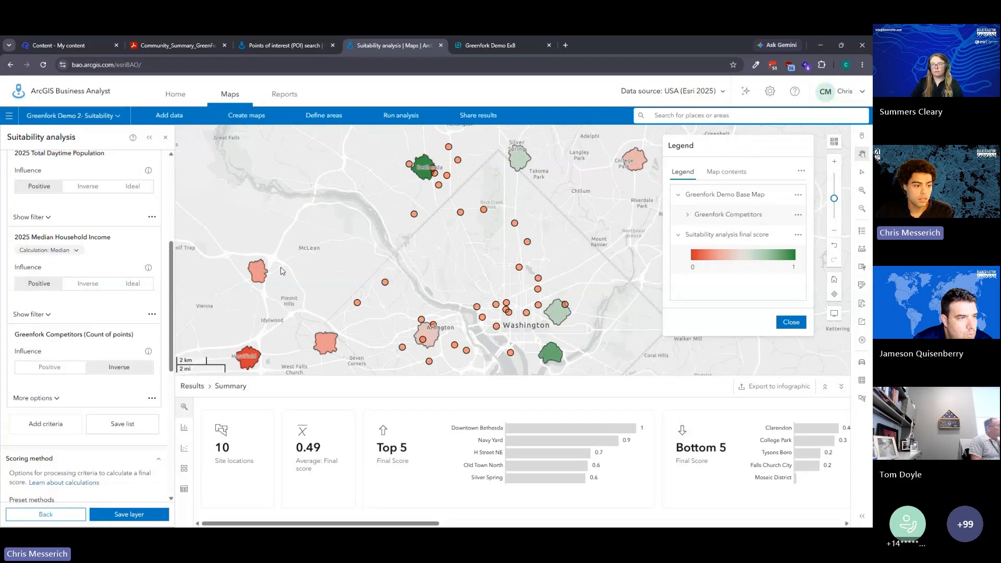
Examine the extra options of the Greenfork Competitors criterion and the remaining analysis settings, then view the layer saving options without saving.
scroll(86, 269, "down", 3)
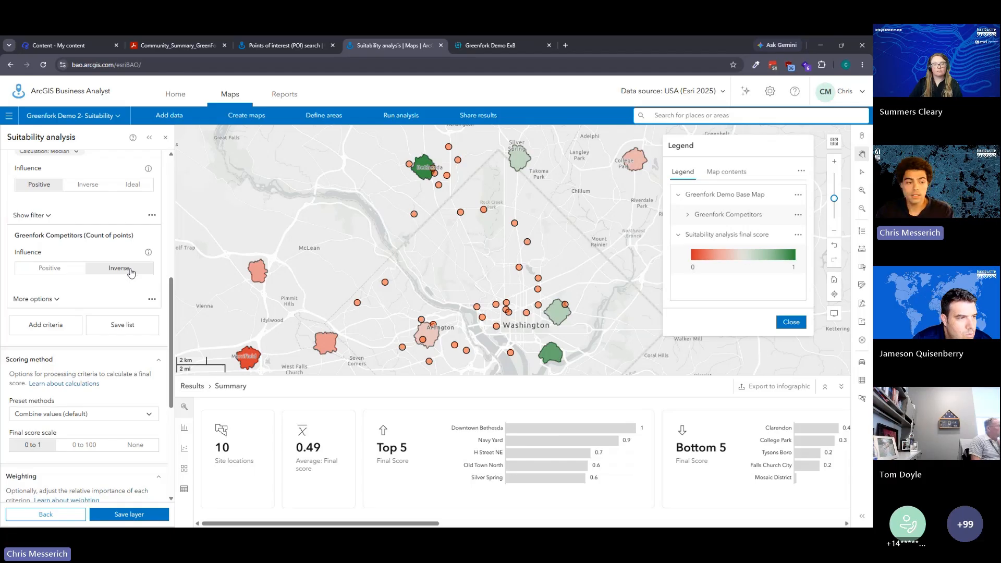
left_click(45, 300)
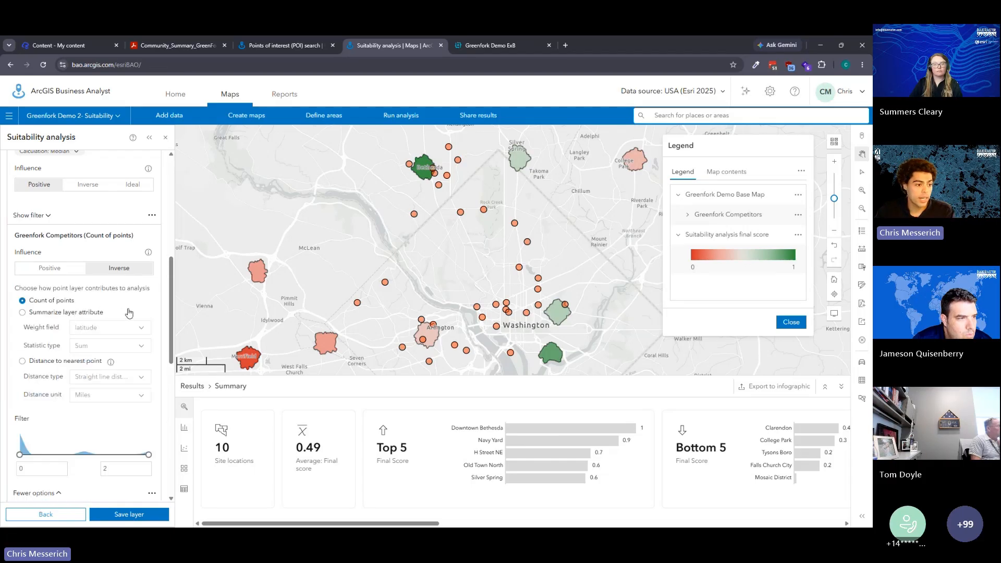
scroll(115, 313, "down", 1)
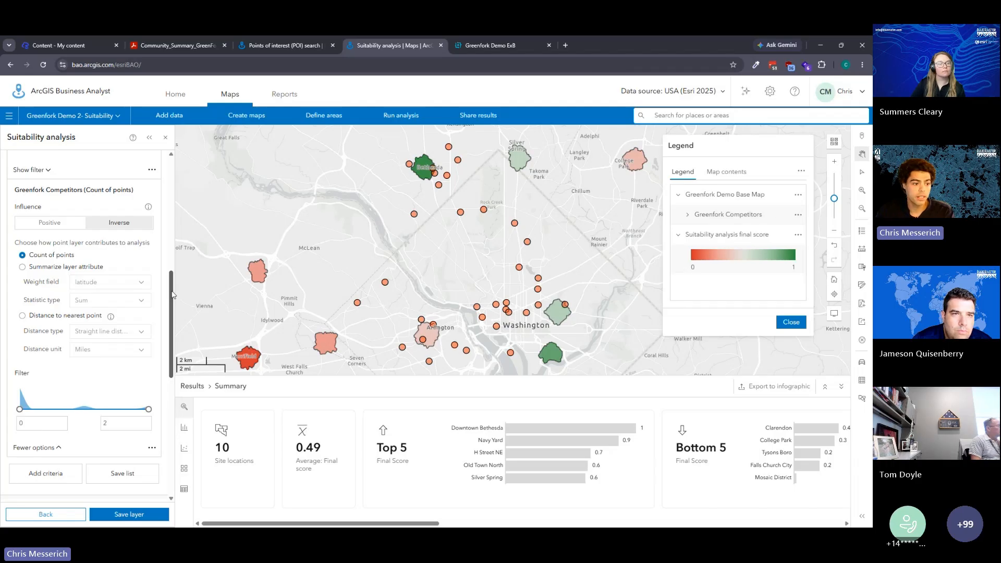
left_click_drag(172, 294, 172, 414)
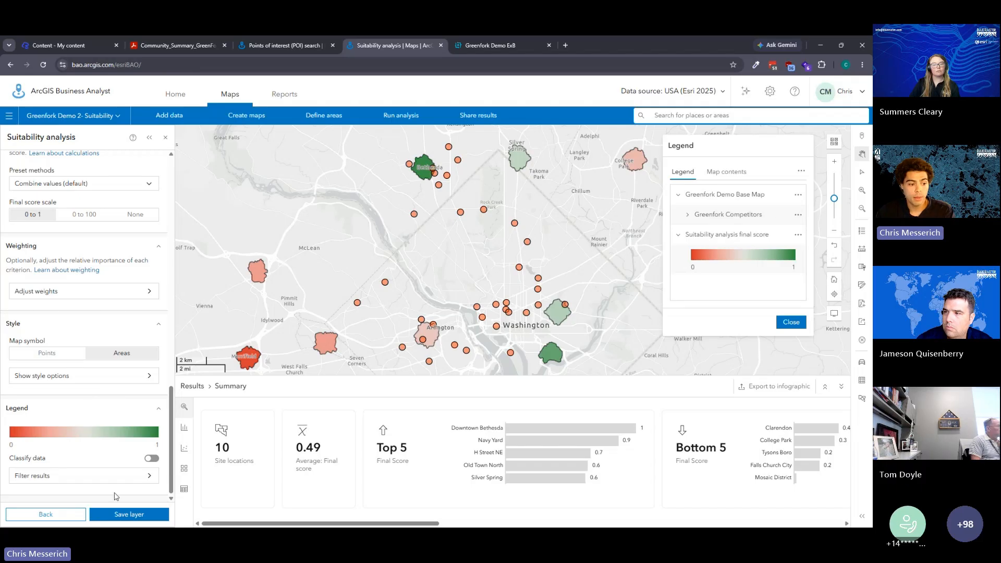
left_click(124, 513)
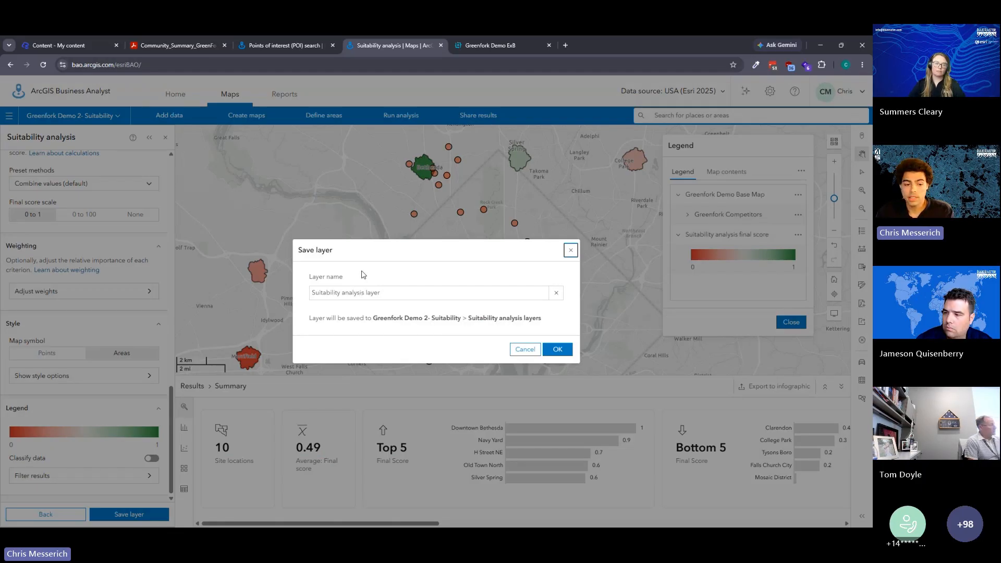
left_click(570, 250)
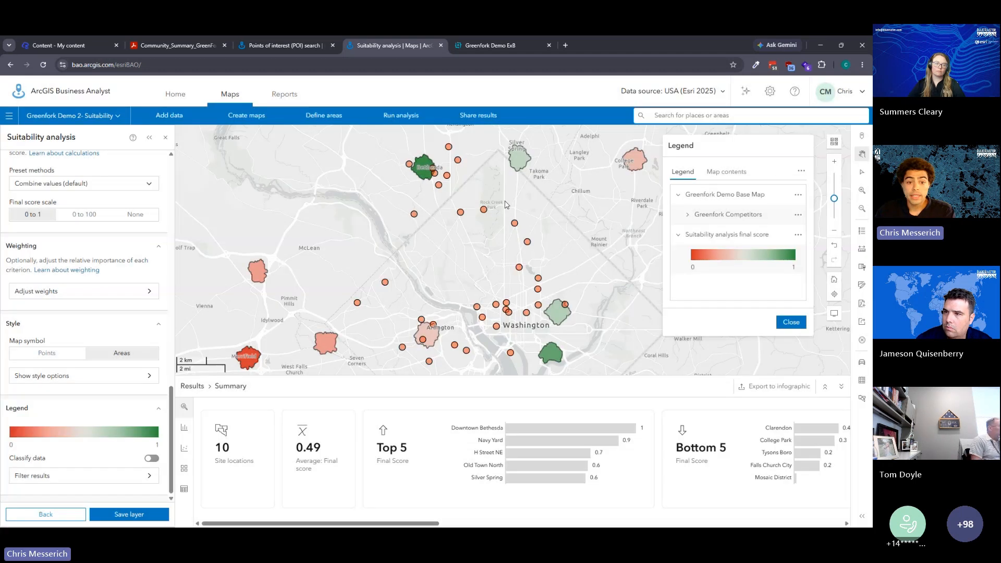
Switch to the Greenfork Demo ExB app and show the Greenfork Competitors and Existing Stores - 10 Minute Walk Time layers.
left_click(509, 46)
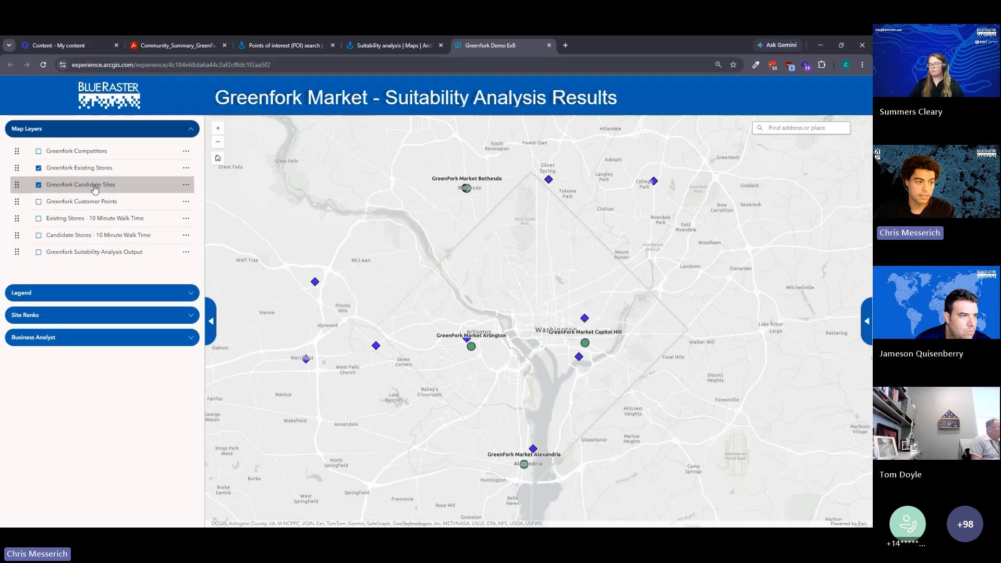
left_click(40, 153)
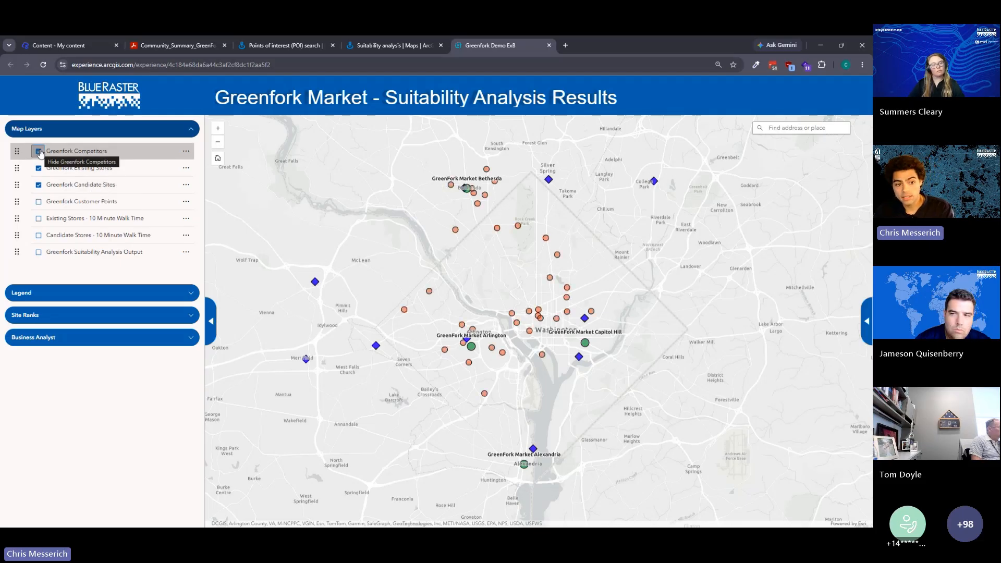
left_click(38, 219)
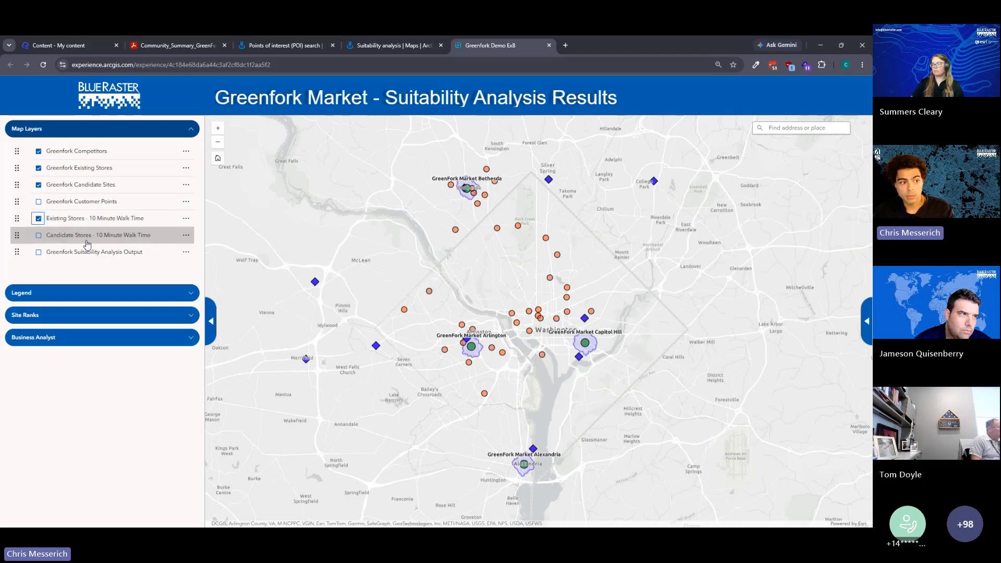